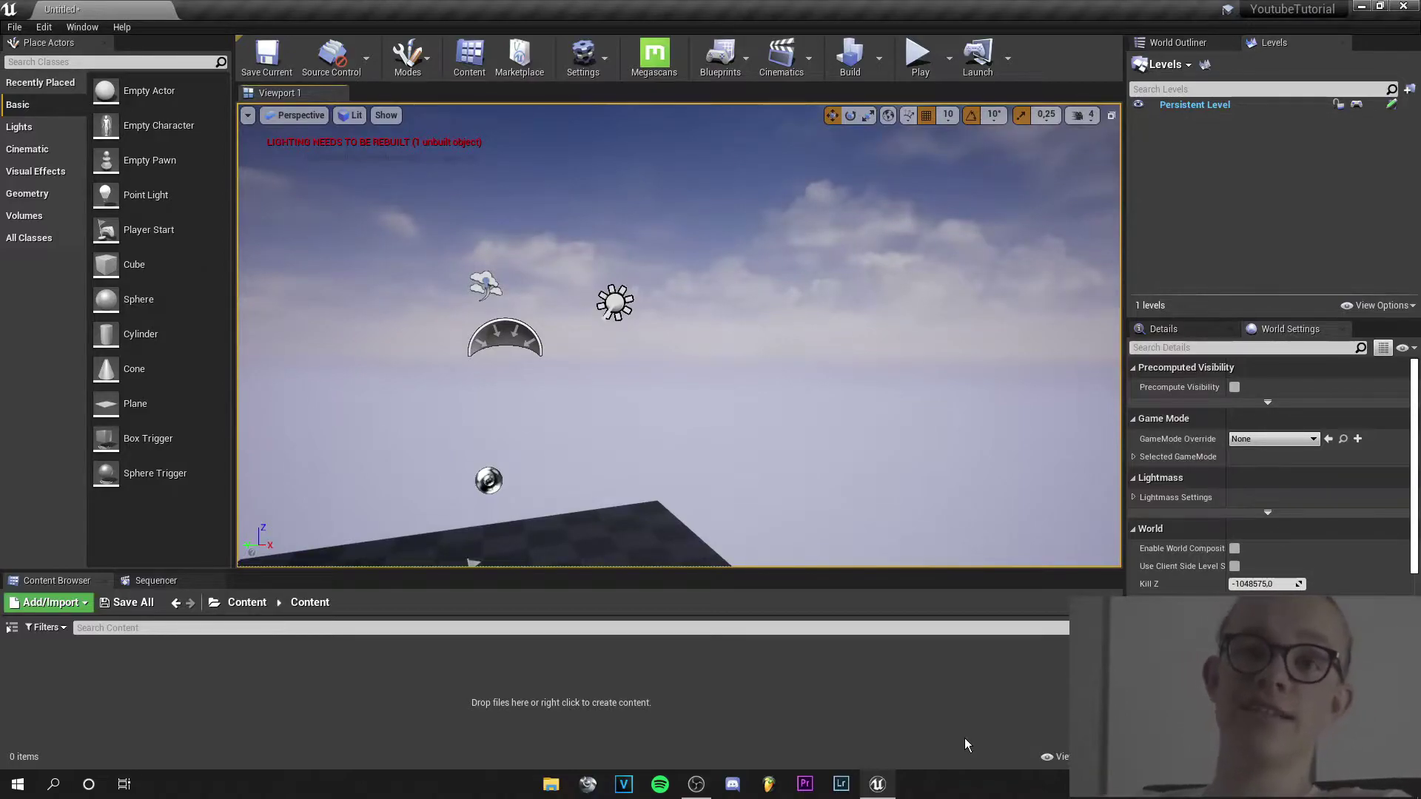
Duplicate the tall pillar twice along its X axis to make a spaced row of three pillars
right_drag(740, 355, 577, 355)
right_drag(679, 333, 846, 293)
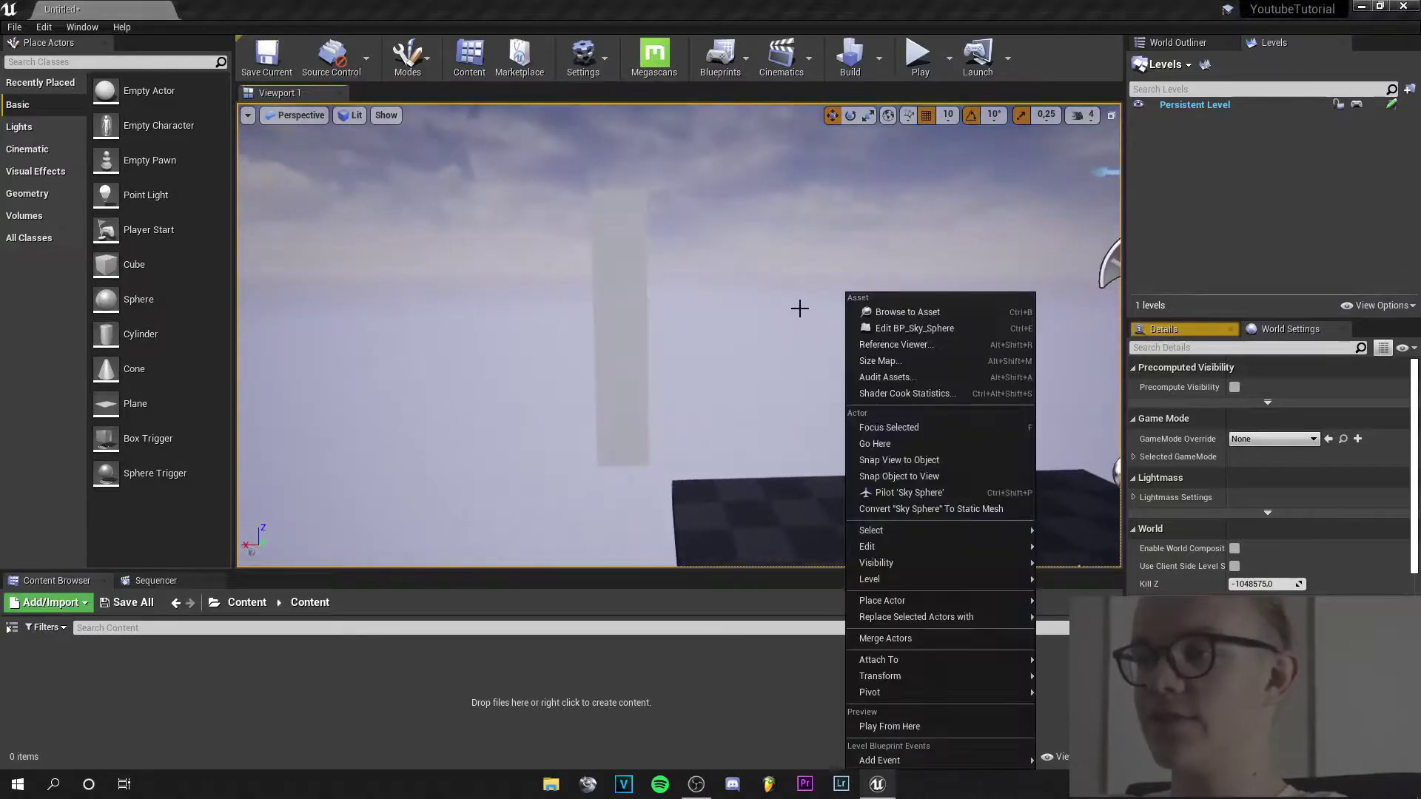
click(615, 335)
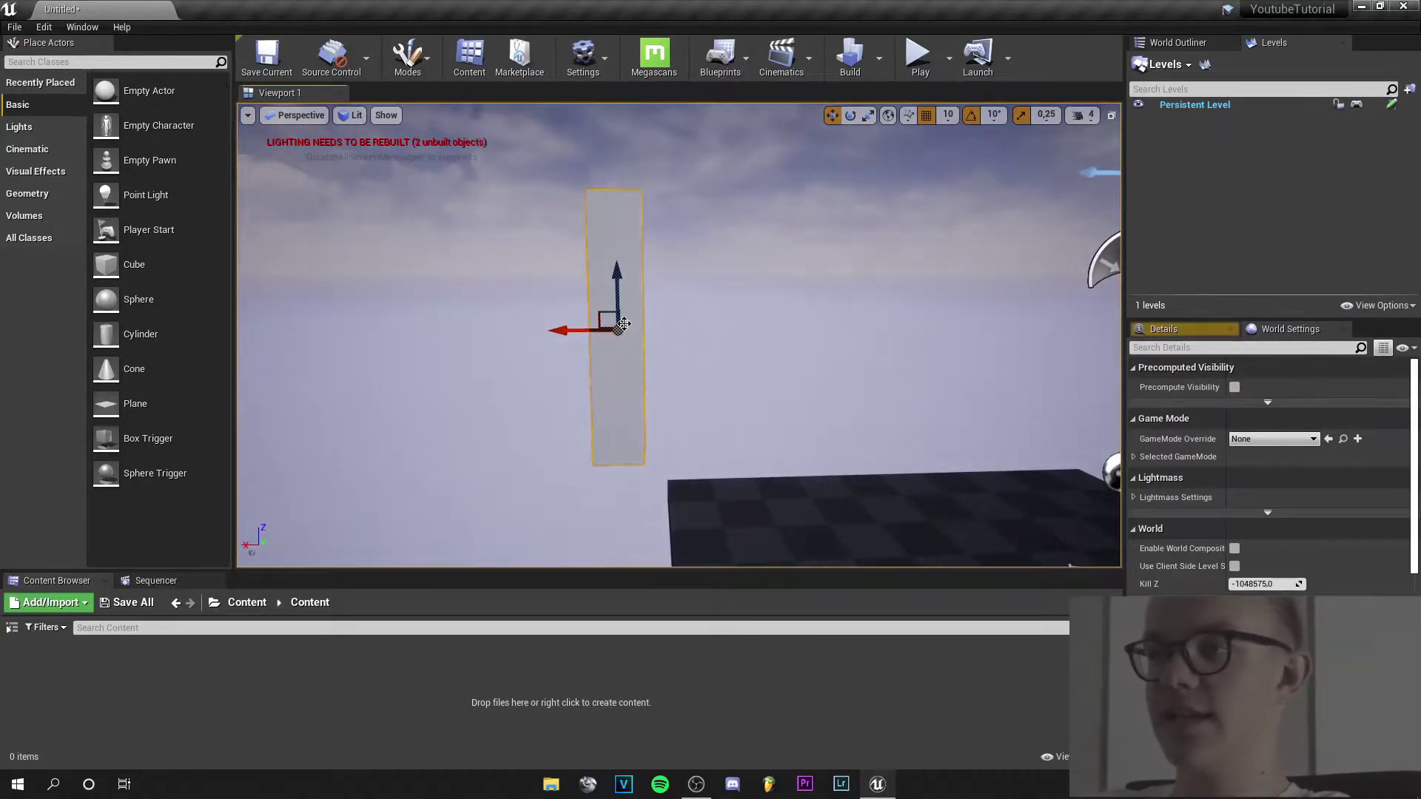
alt+drag(564, 331, 645, 336)
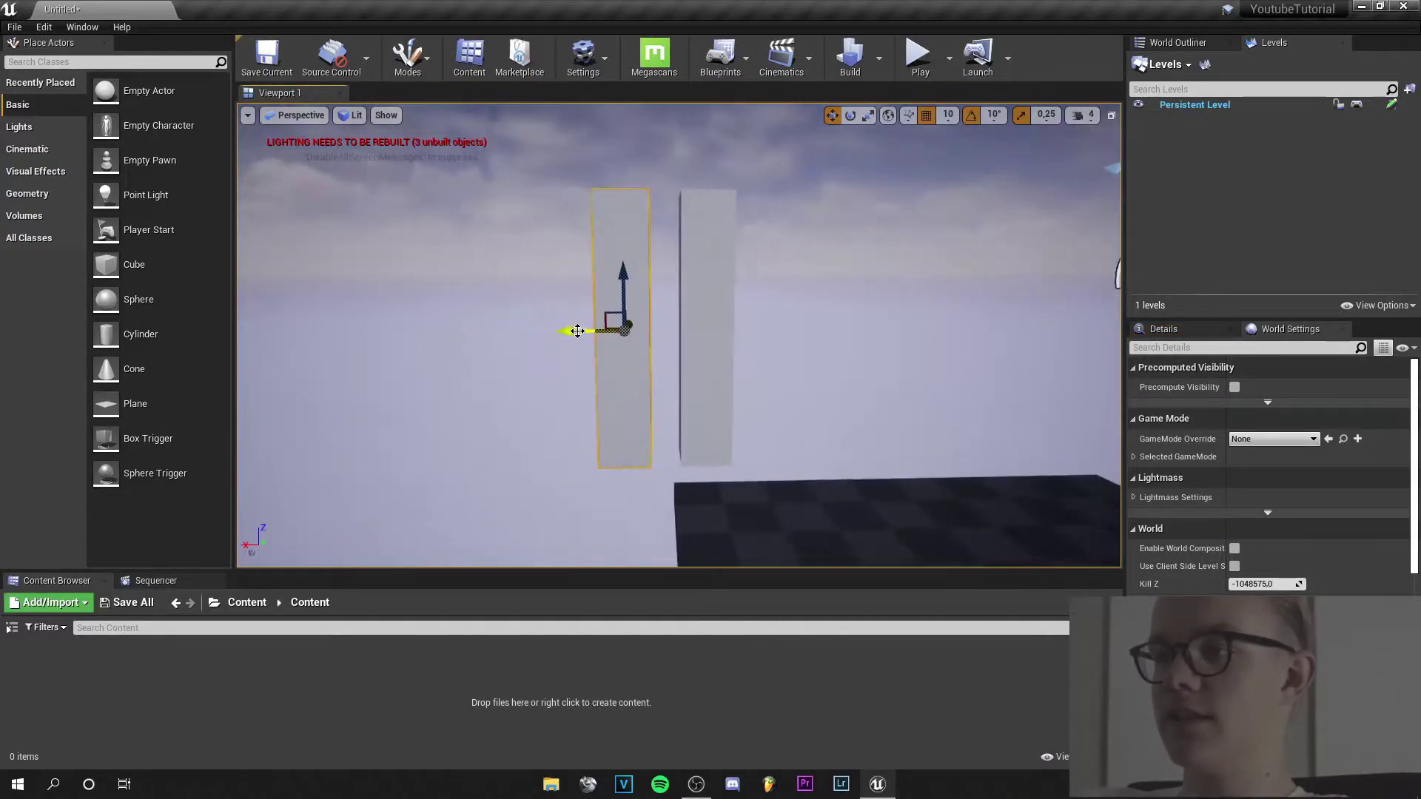
alt+drag(598, 331, 747, 351)
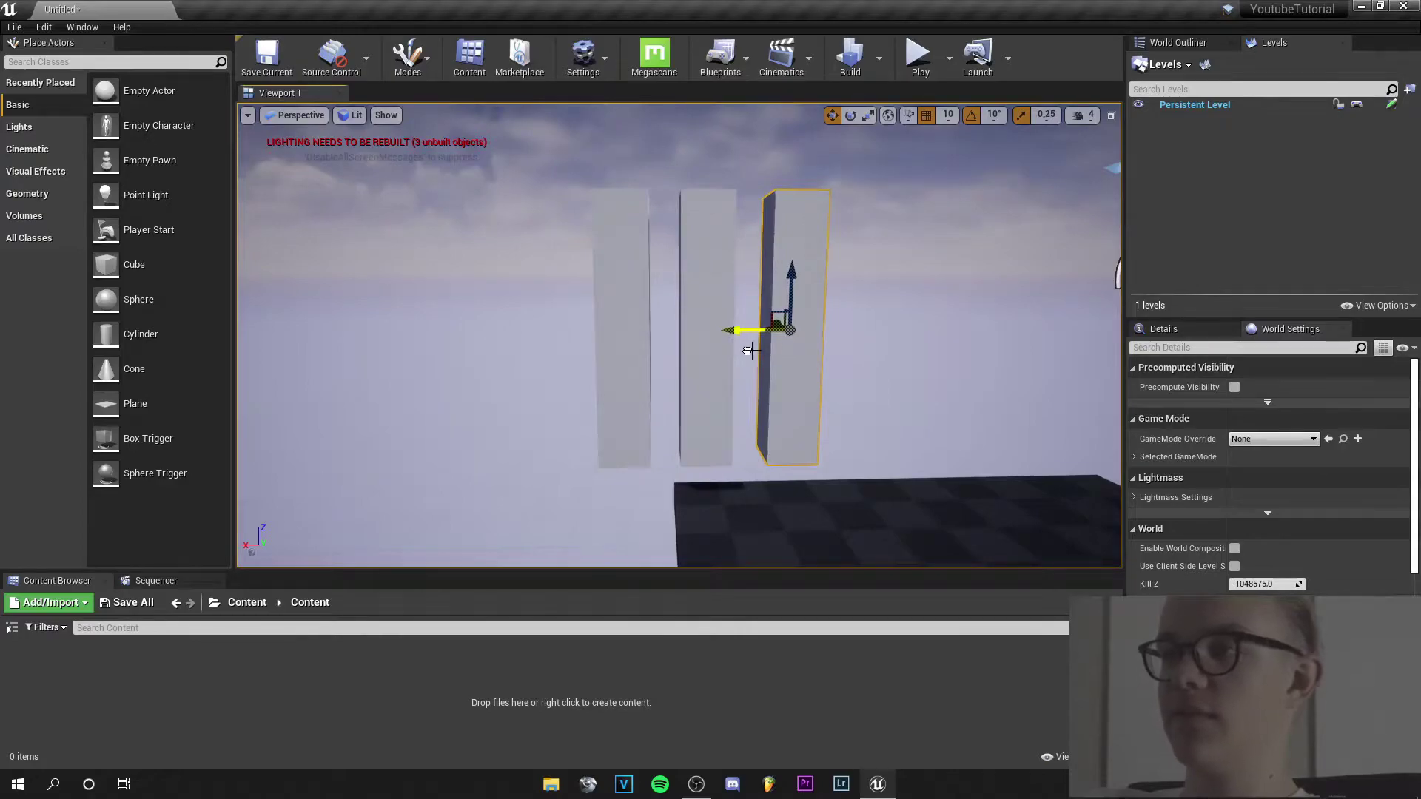
mouse_move(923, 330)
right_down()
mouse_move(999, 381)
mouse_move(1025, 310)
mouse_move(977, 341)
mouse_move(951, 318)
mouse_move(917, 330)
right_up()
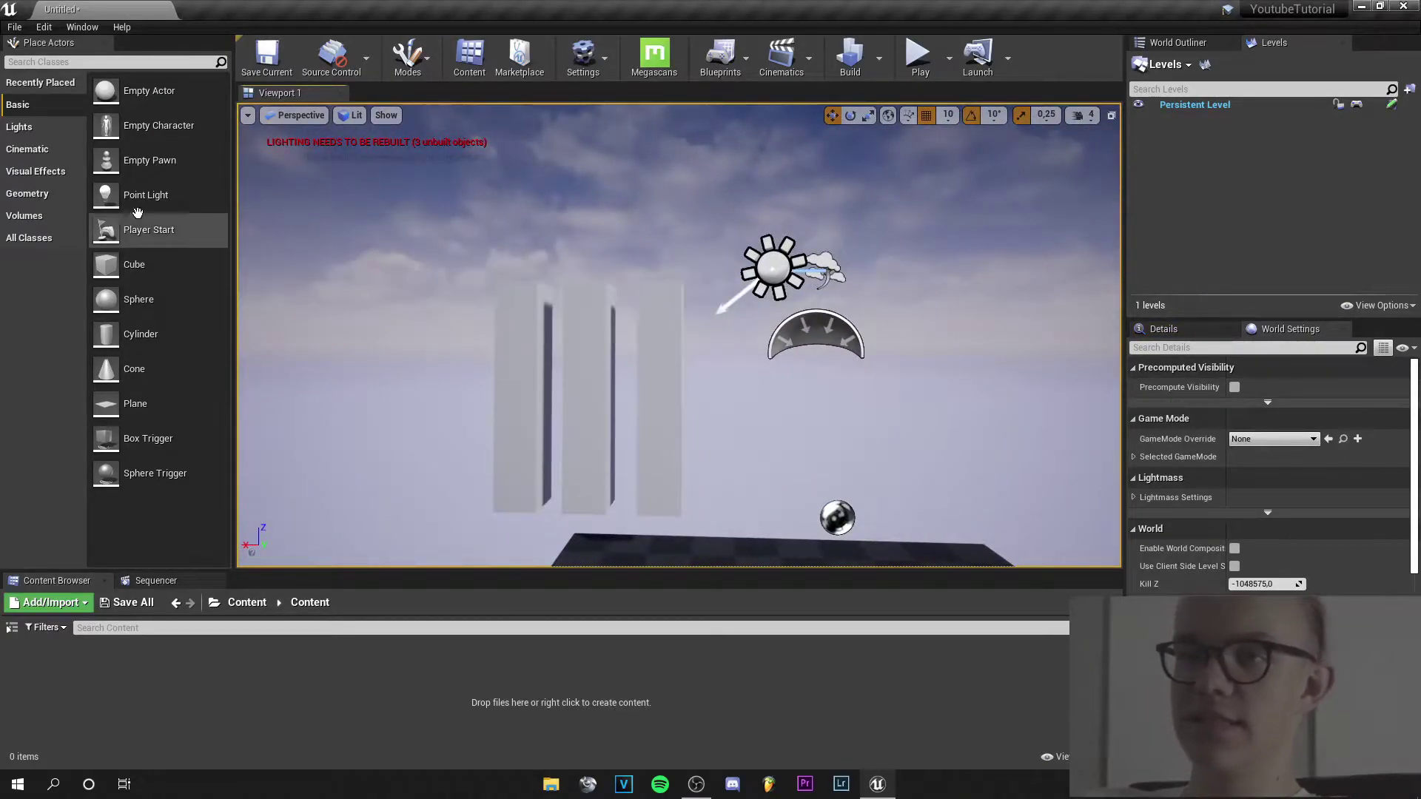
Add an Exponential Height Fog actor from the visual effects to the level, near the pillars above the floor
click(70, 171)
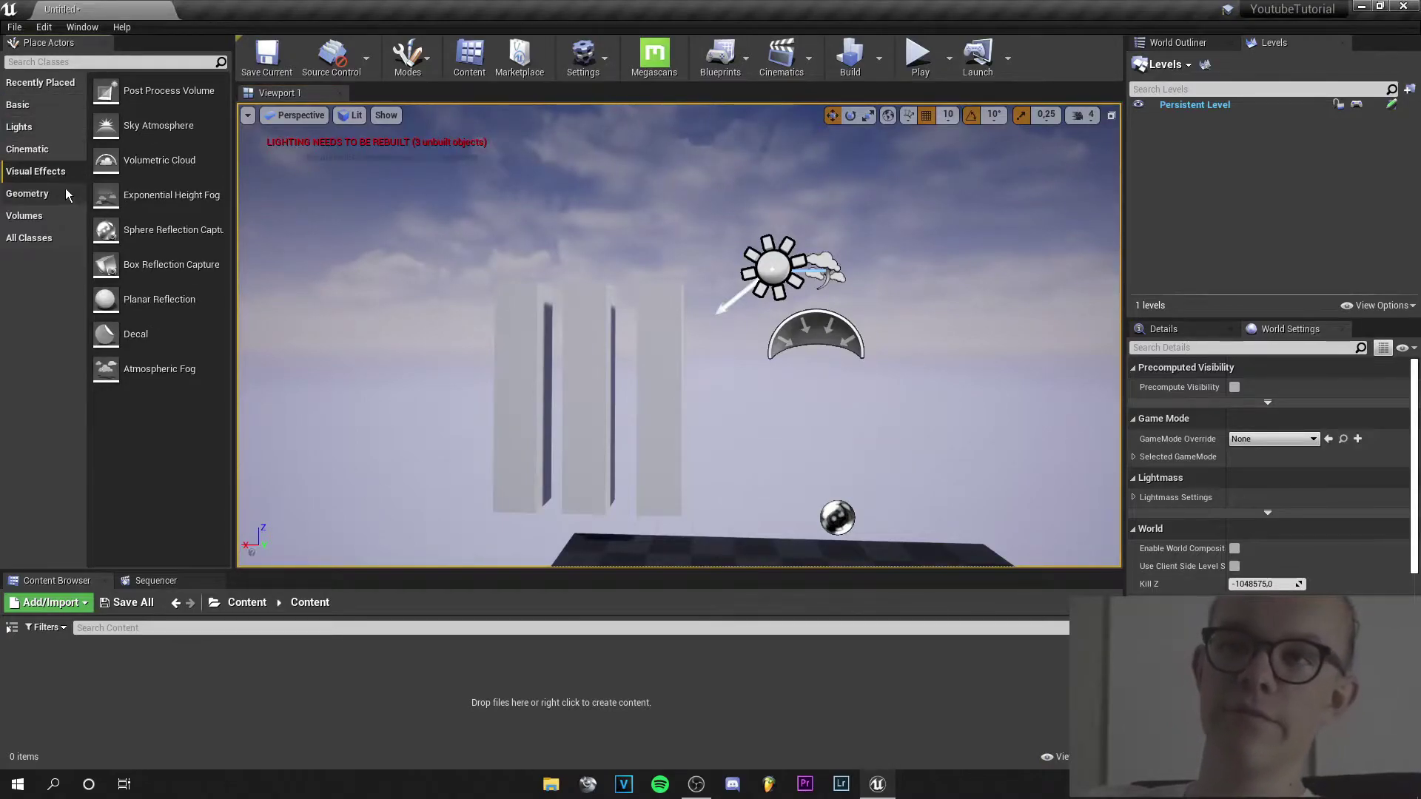
drag(162, 197, 731, 469)
drag(749, 546, 749, 546)
right_drag(749, 546, 795, 640)
key(w)
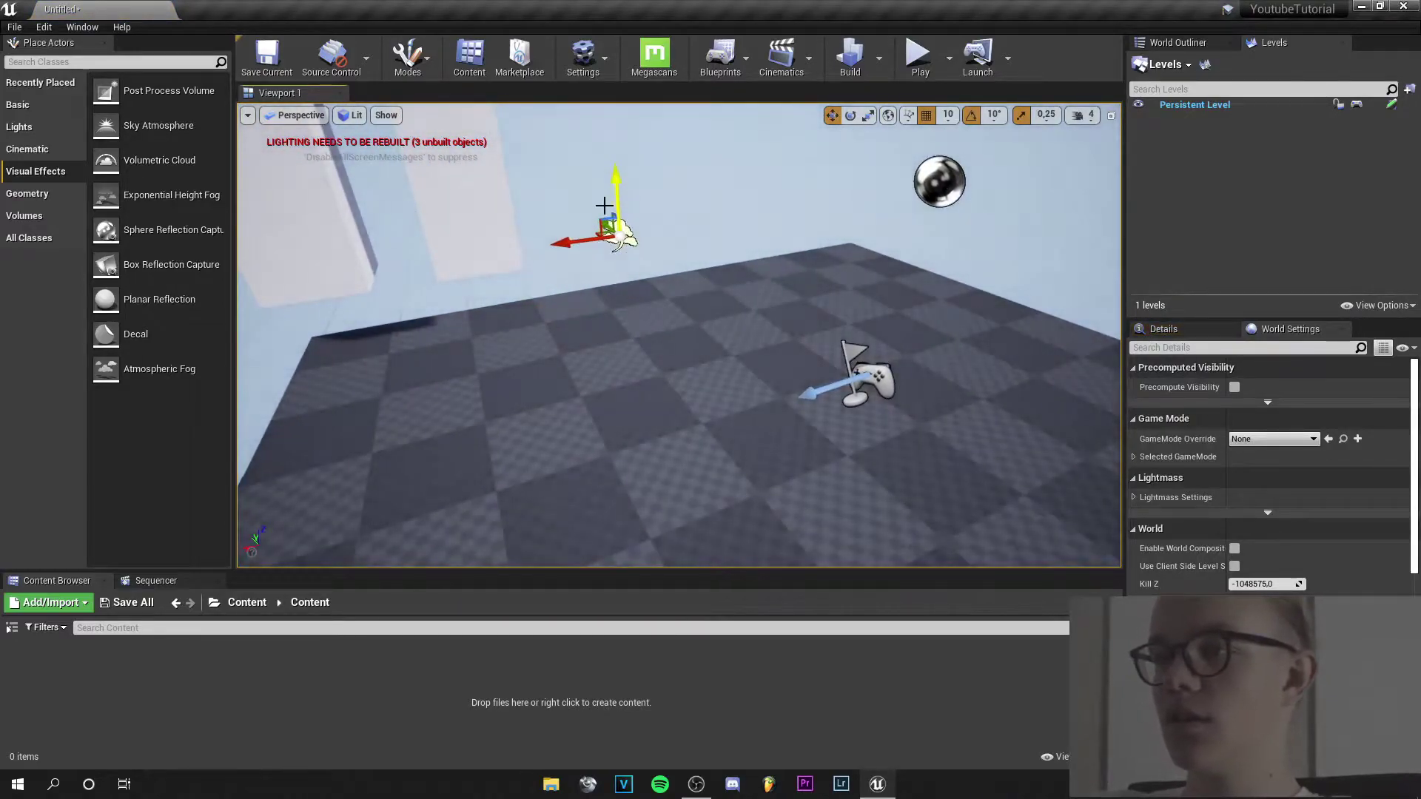
Set the height fog's Fog Density to 0.05 and its Fog Height Falloff to 0.001
scroll(1201, 438, down, 10)
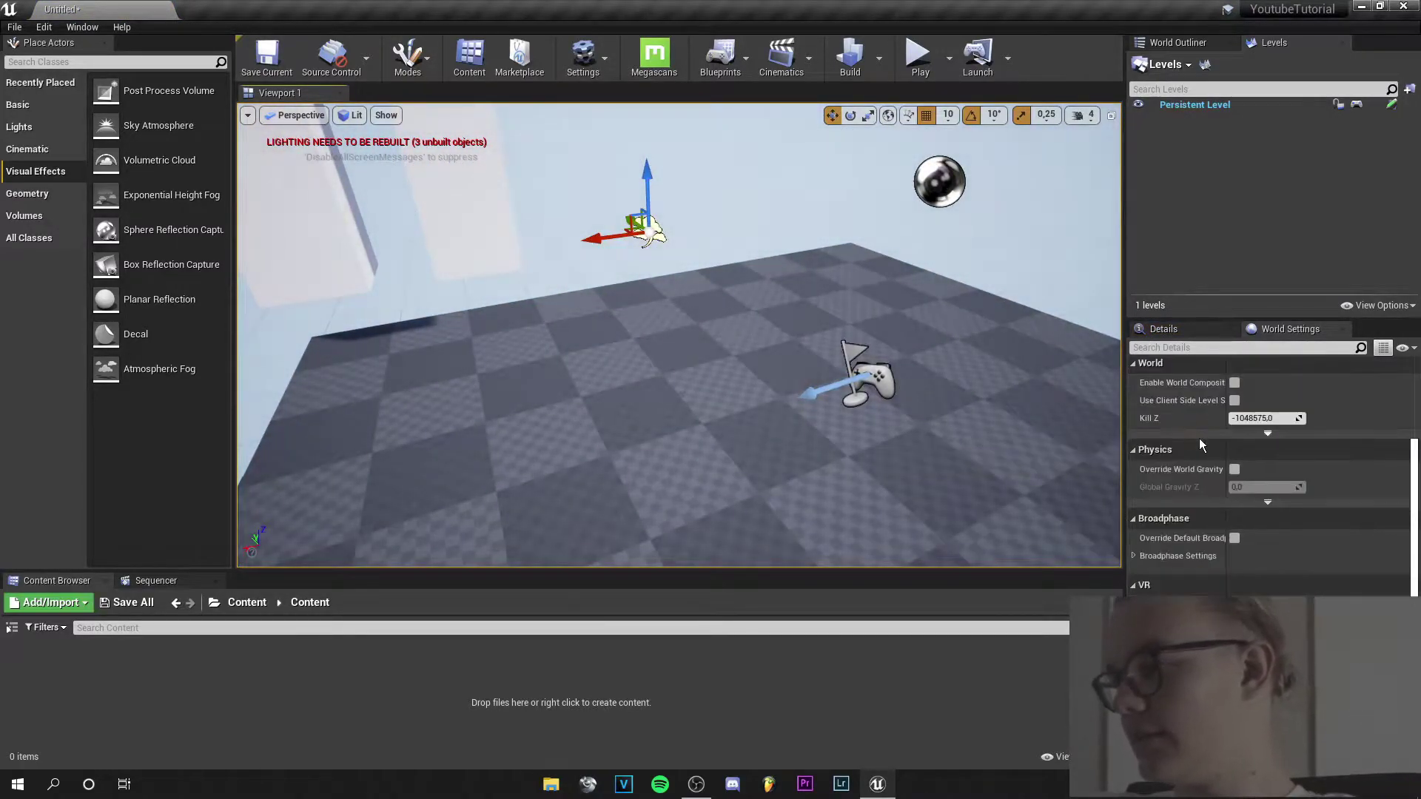
click(1161, 333)
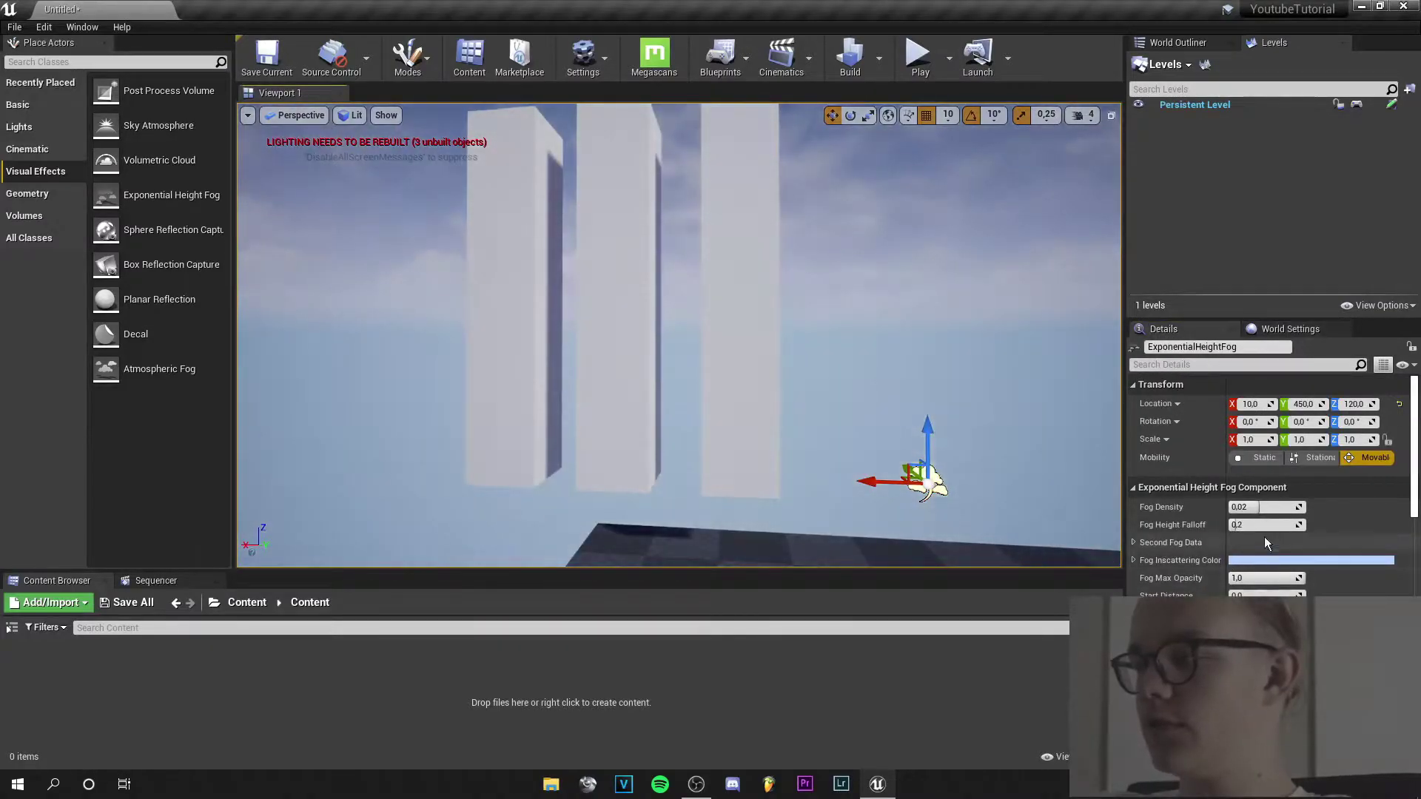
drag(1257, 504, 1232, 524)
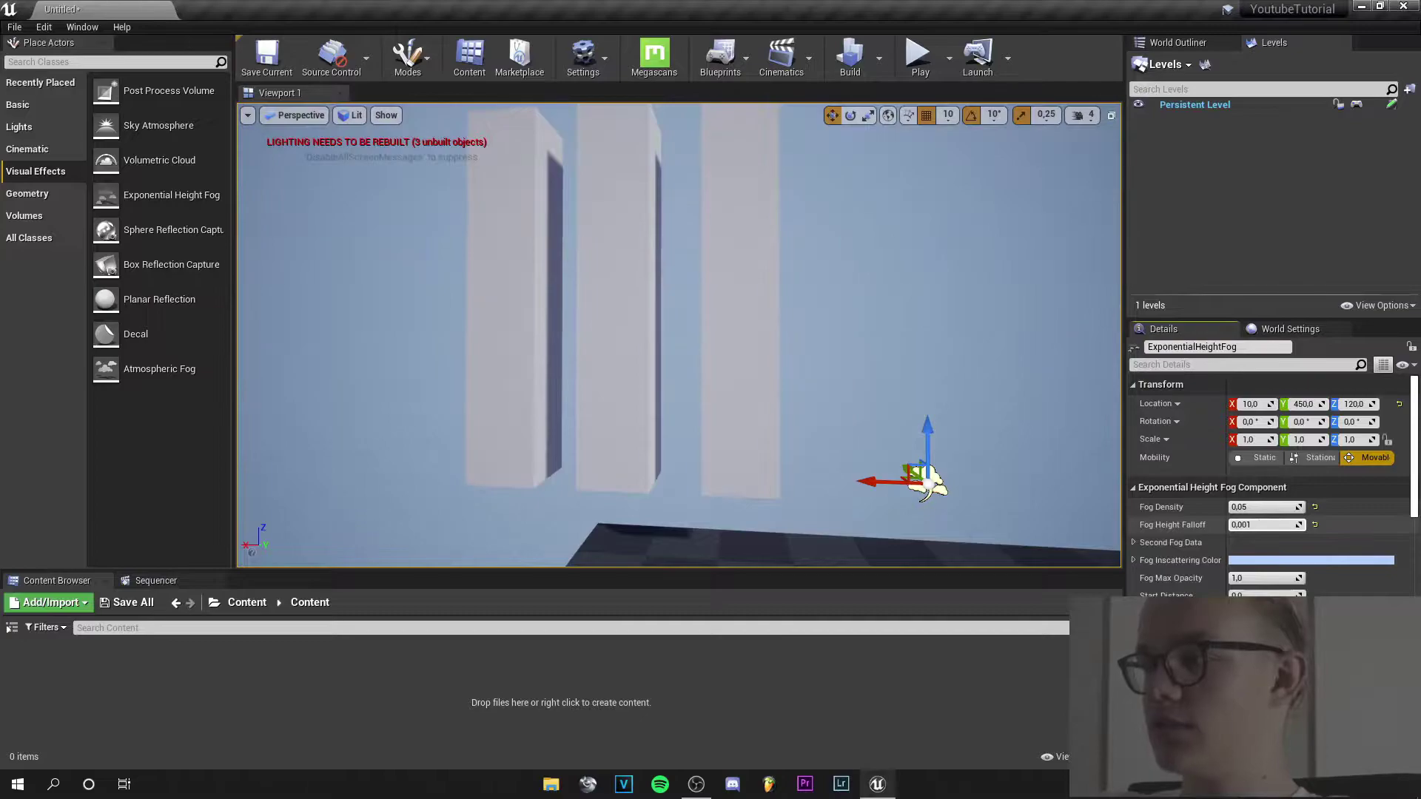
mouse_move(951, 458)
right_down()
mouse_move(934, 355)
mouse_move(954, 455)
mouse_move(962, 363)
mouse_move(956, 459)
mouse_move(954, 444)
right_up()
Change the Fog Inscattering Color to a light orange with R 1.0, G 0.607567 and B 0.319719
click(1276, 560)
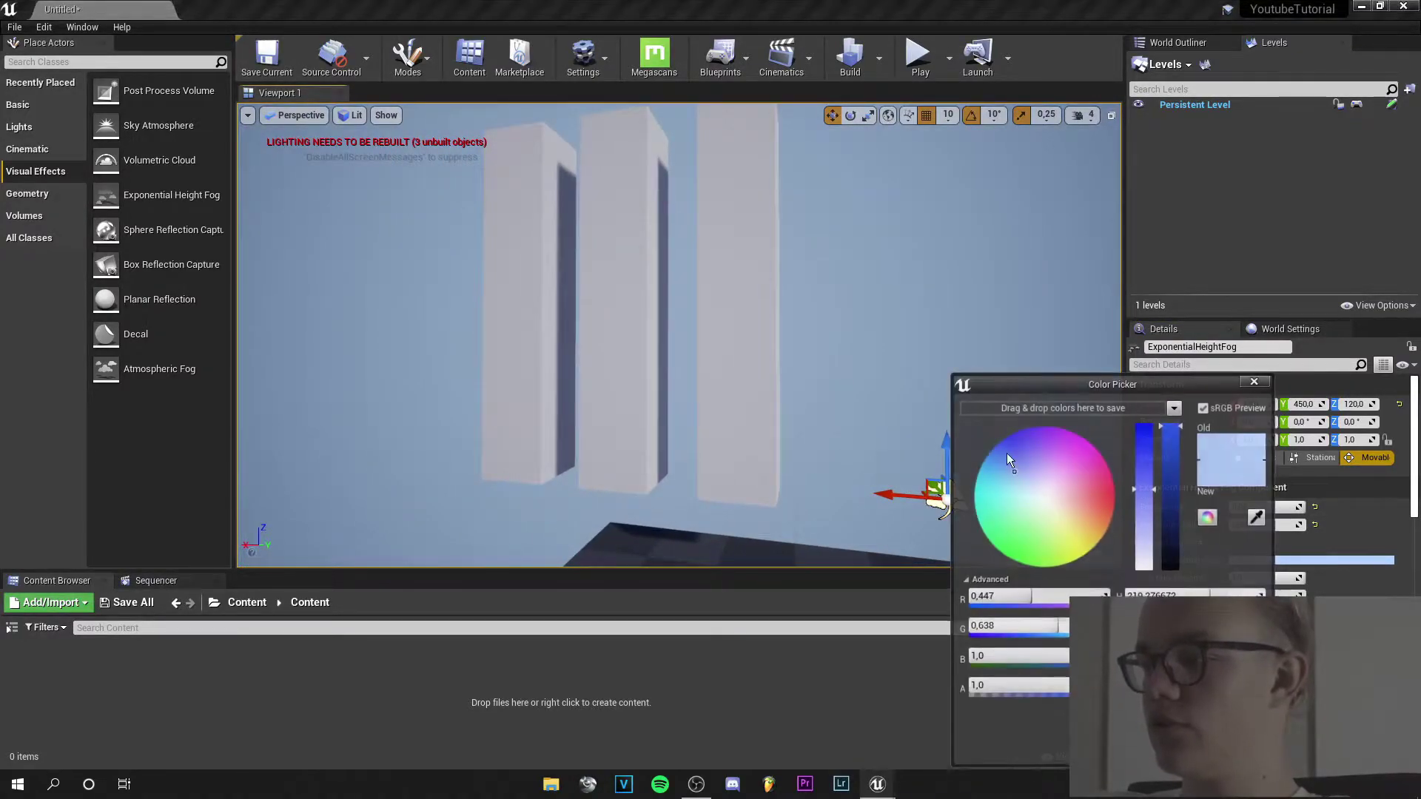
drag(1036, 496, 1089, 518)
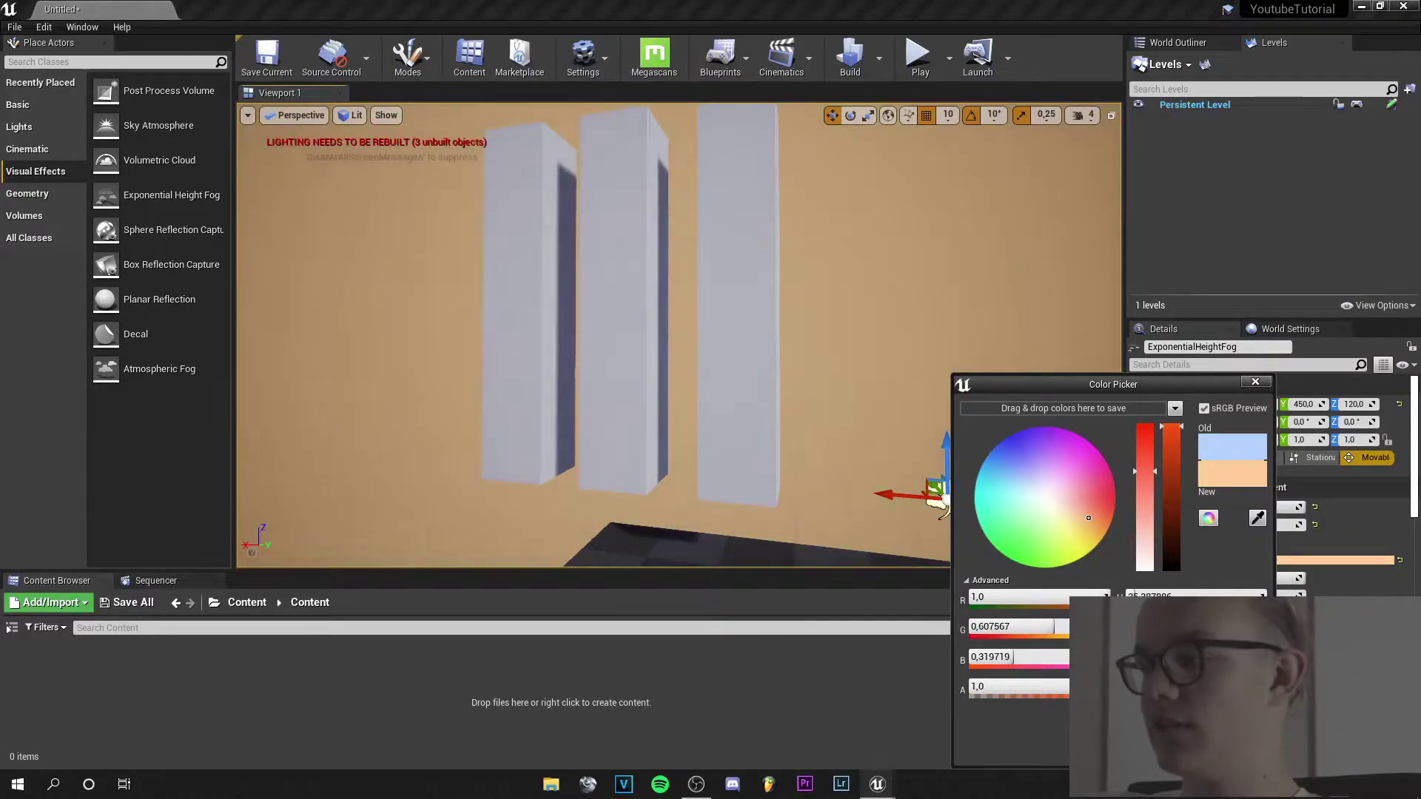
click(1183, 749)
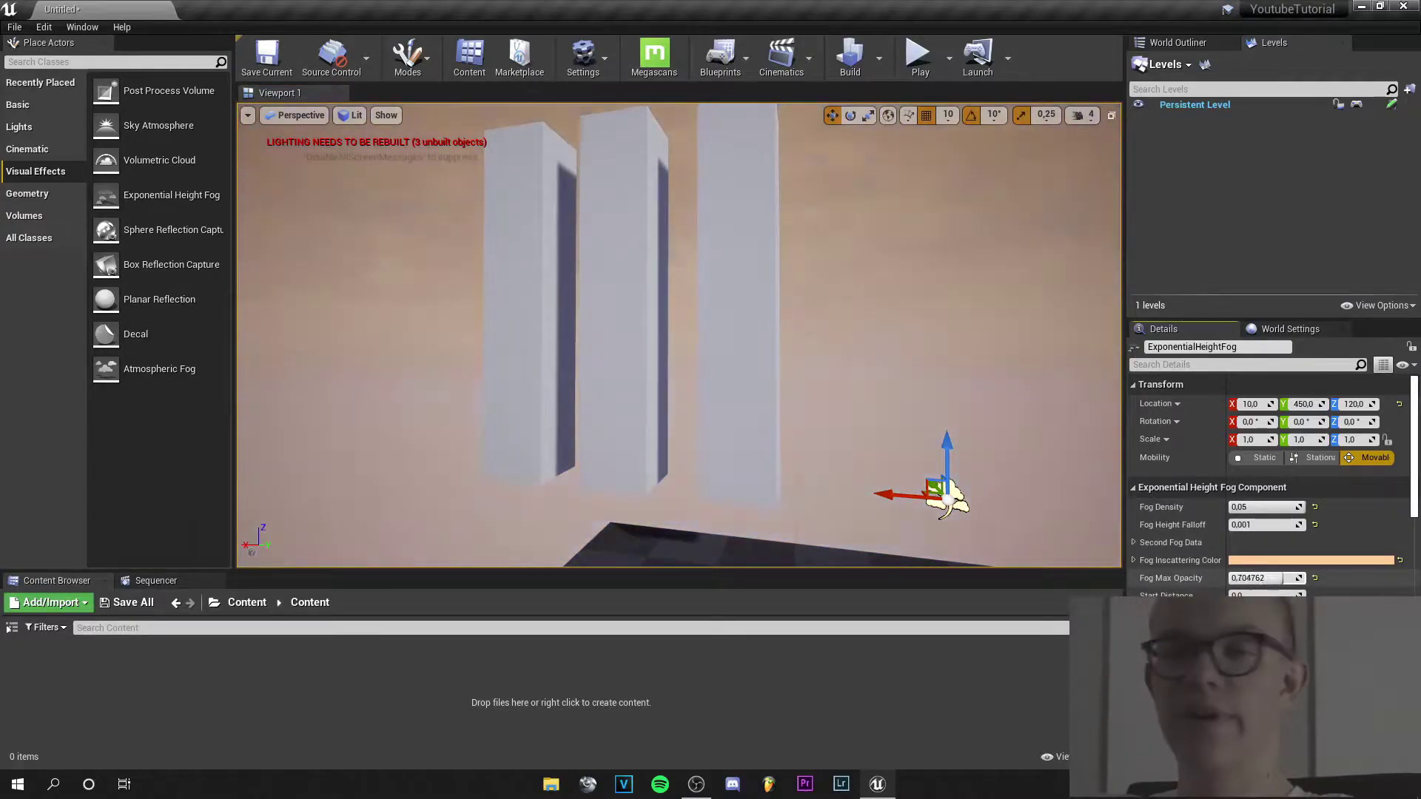
Enable Volumetric Fog on the height fog, with a Scattering Distribution of 0.9 and a pale yellow Albedo
scroll(1169, 533, down, 2)
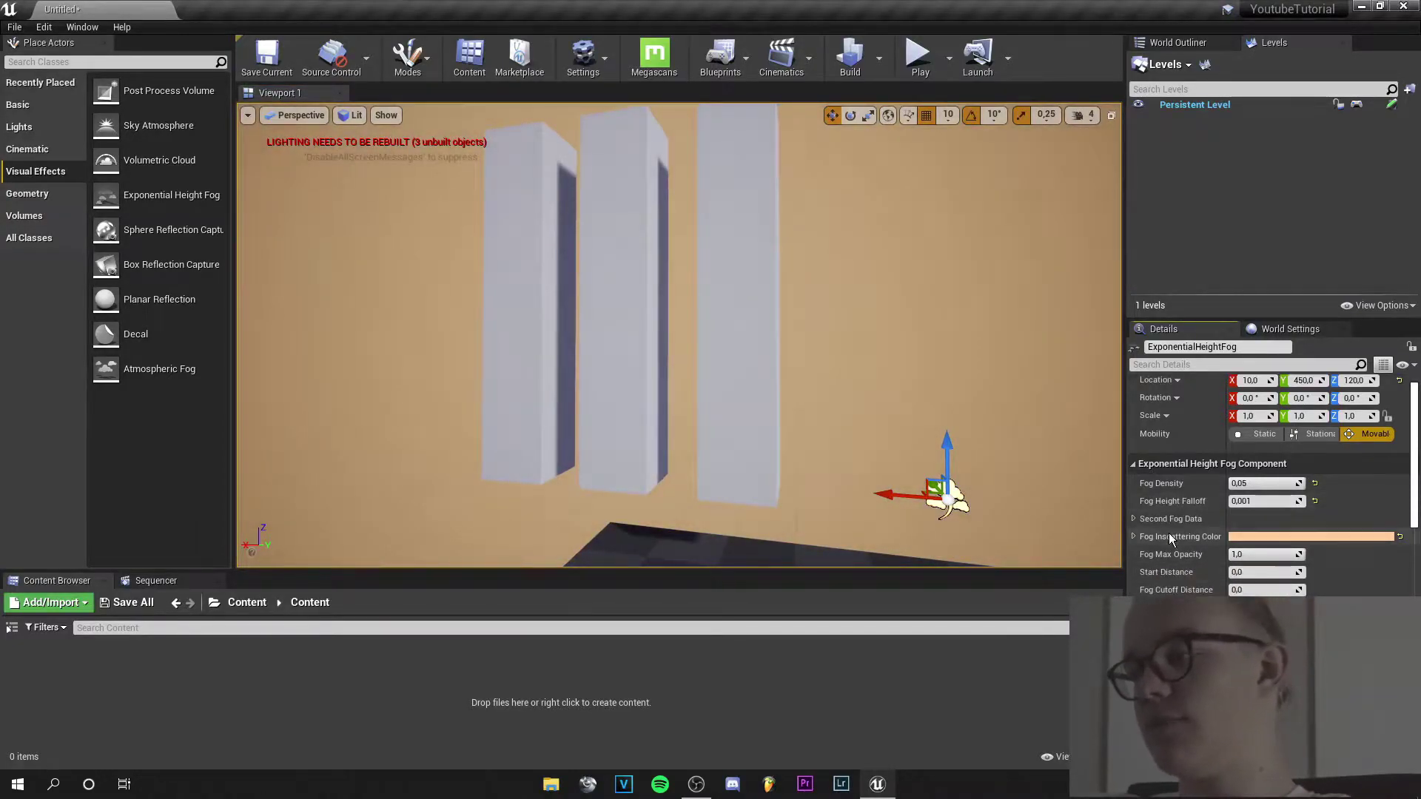
scroll(1169, 532, down, 8)
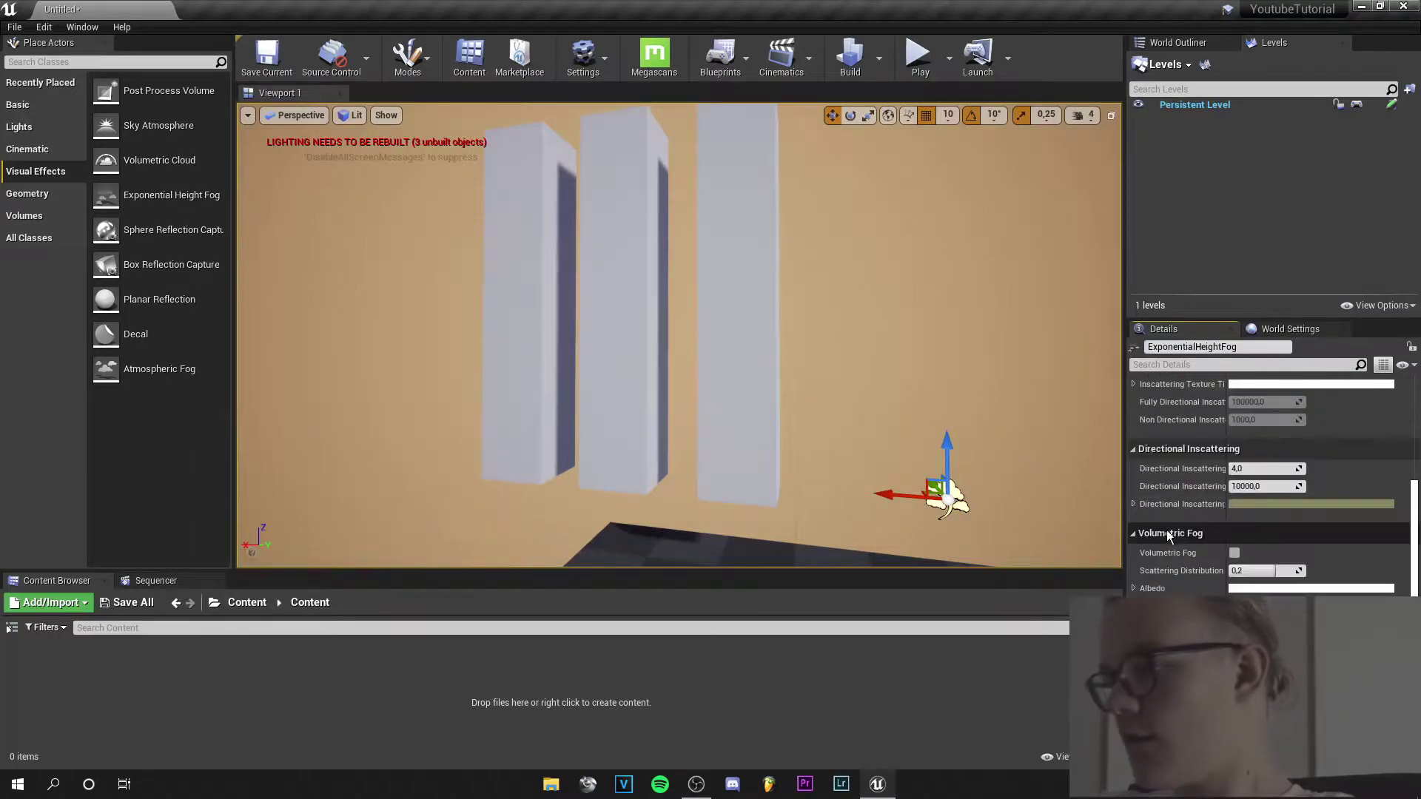
scroll(1166, 531, down, 8)
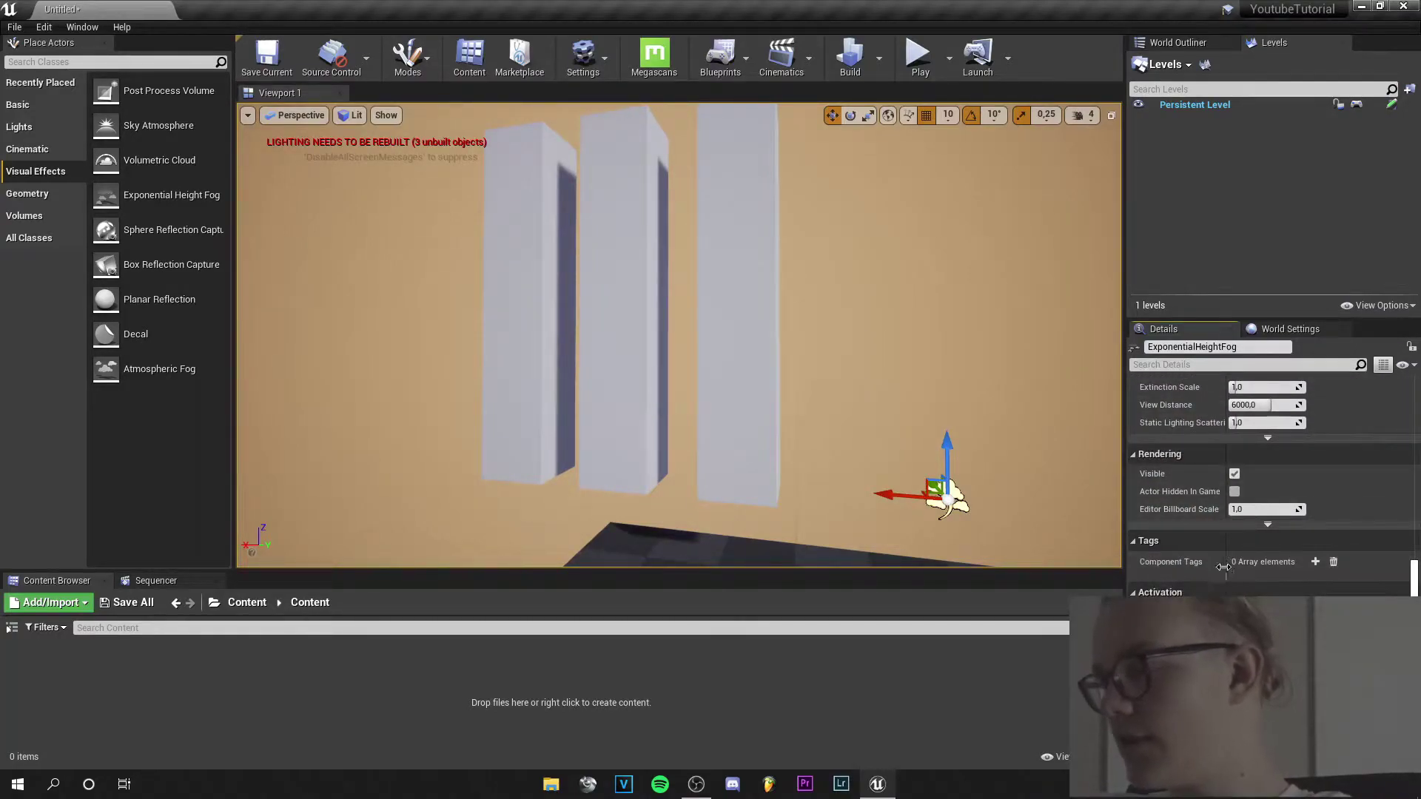
scroll(1197, 544, up, 3)
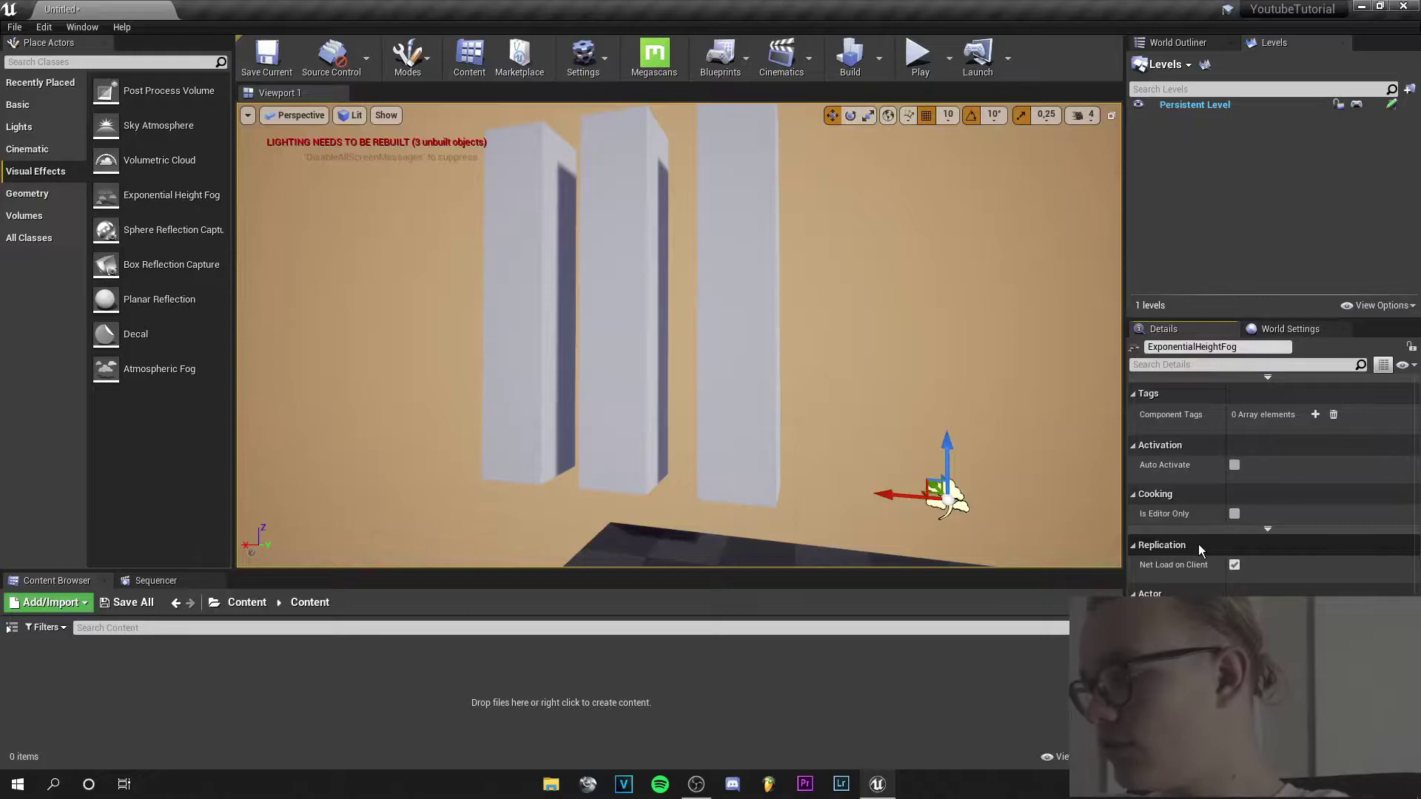
scroll(1198, 544, up, 5)
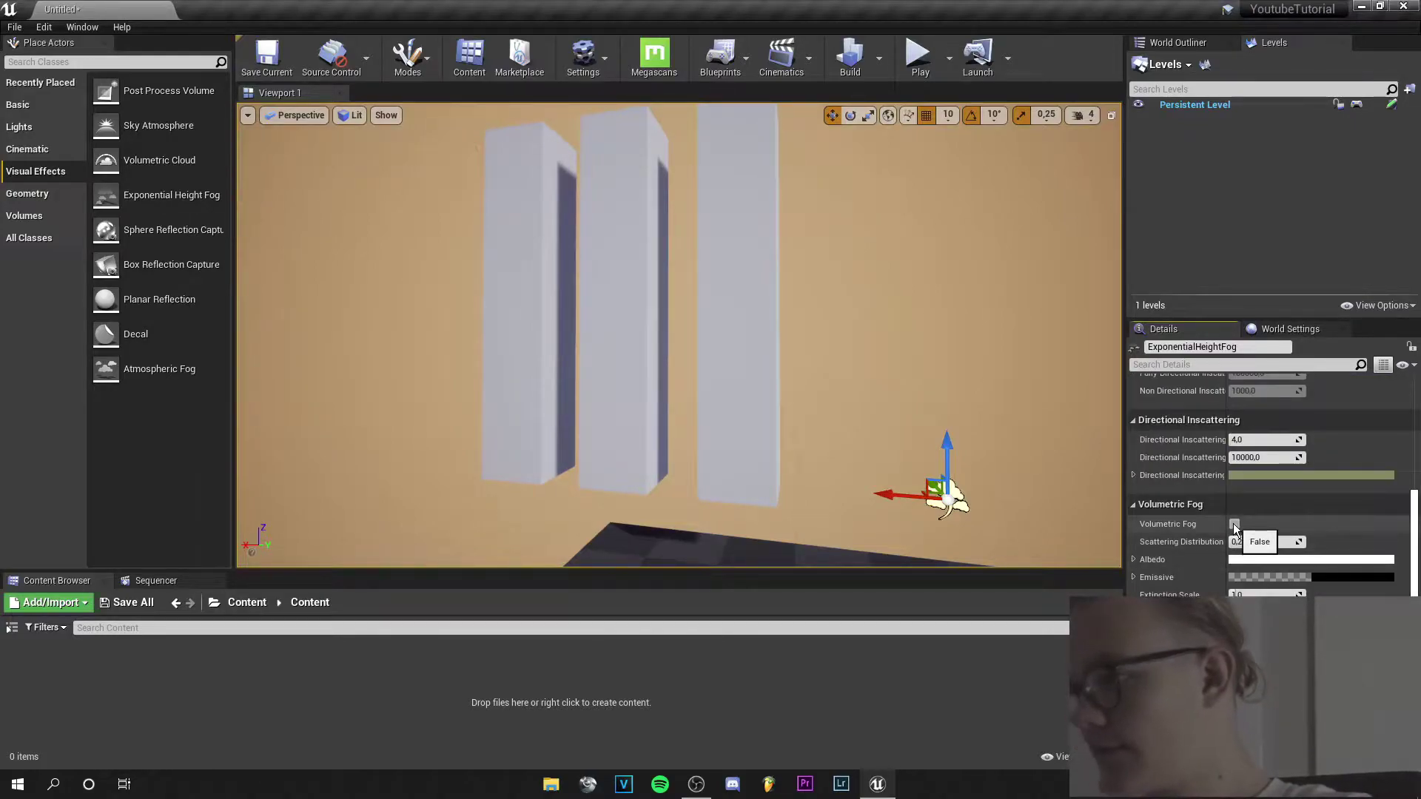
right_drag(944, 445, 925, 445)
key(a)
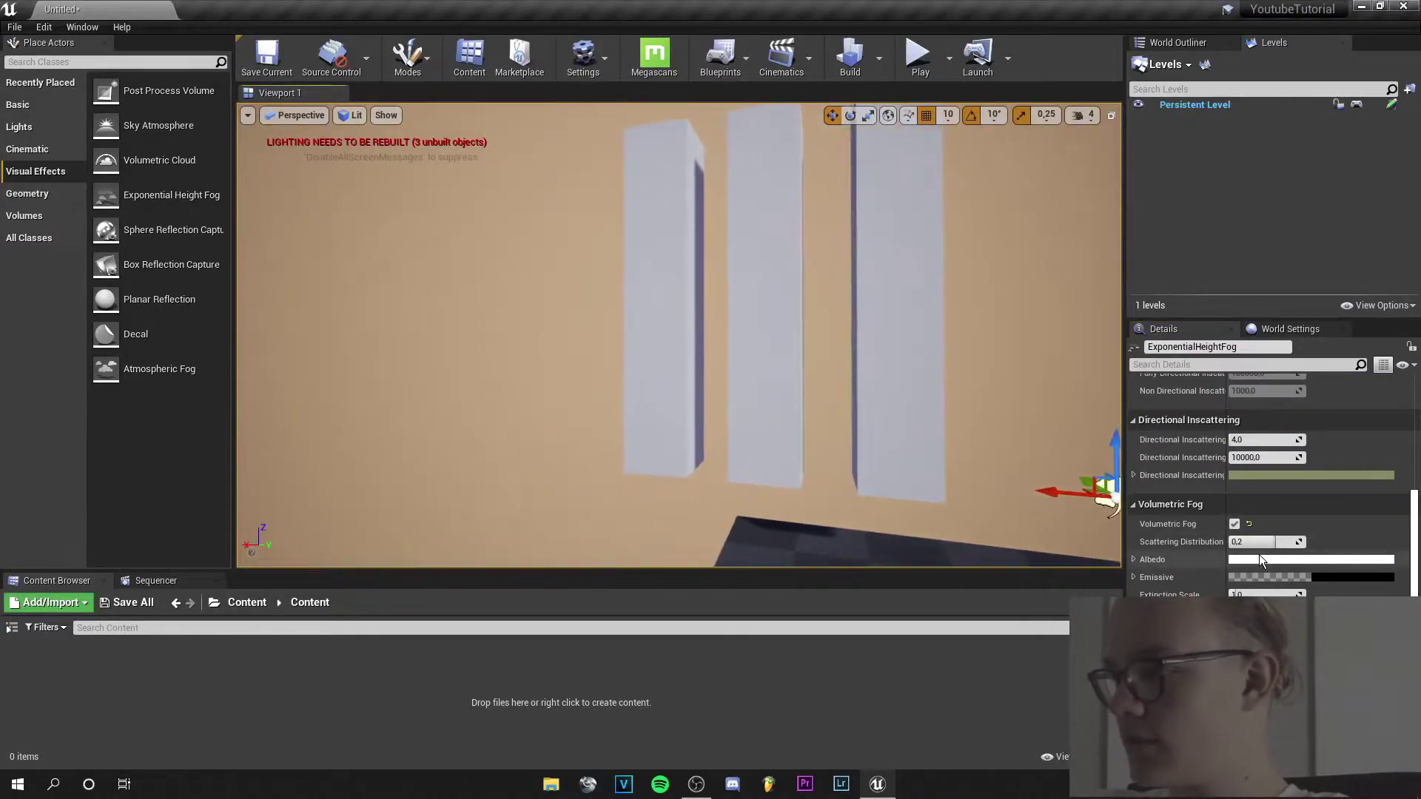
click(1263, 560)
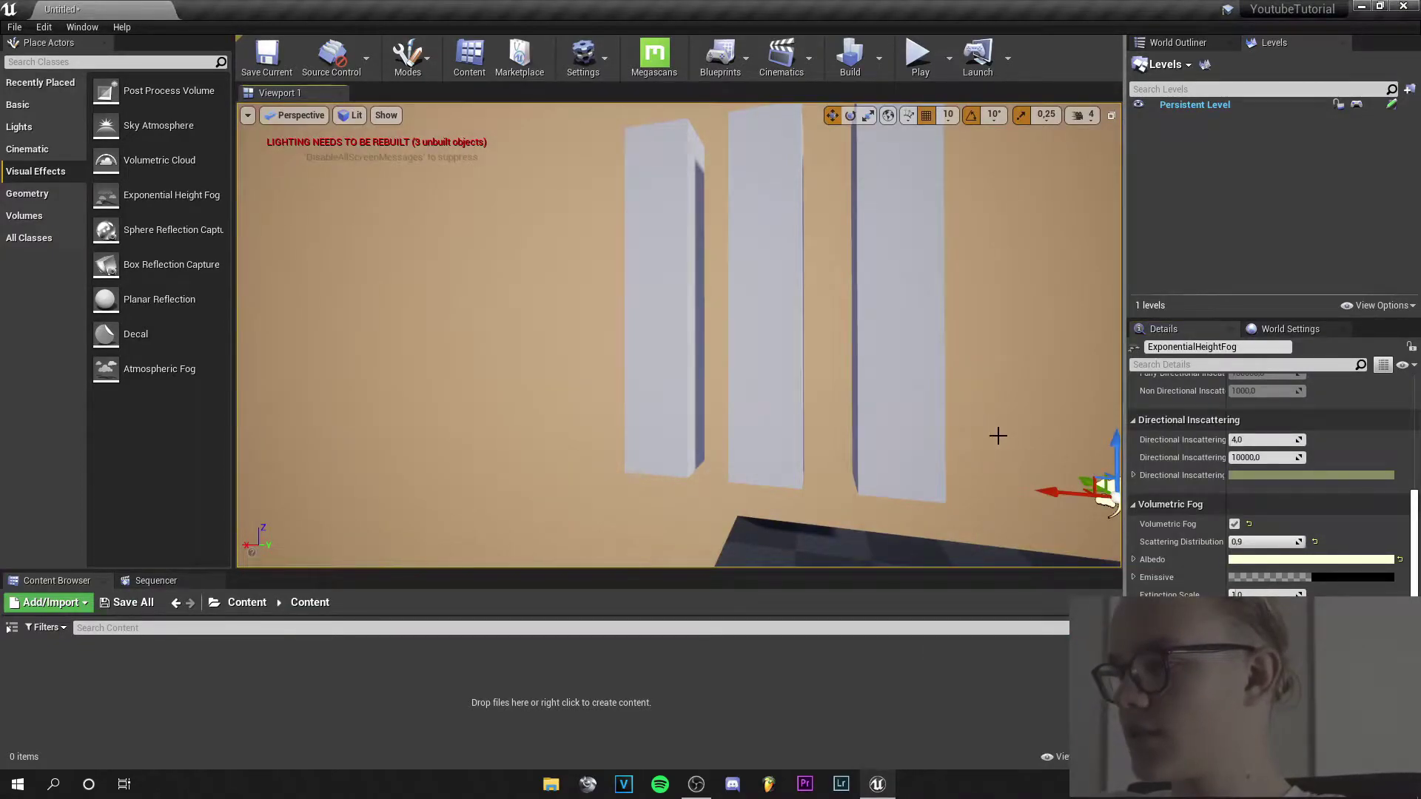
Select the Light Source and rotate it so its light comes from a different direction across the pillars
right_drag(695, 293, 694, 262)
key(s)
click(752, 289)
key(s)
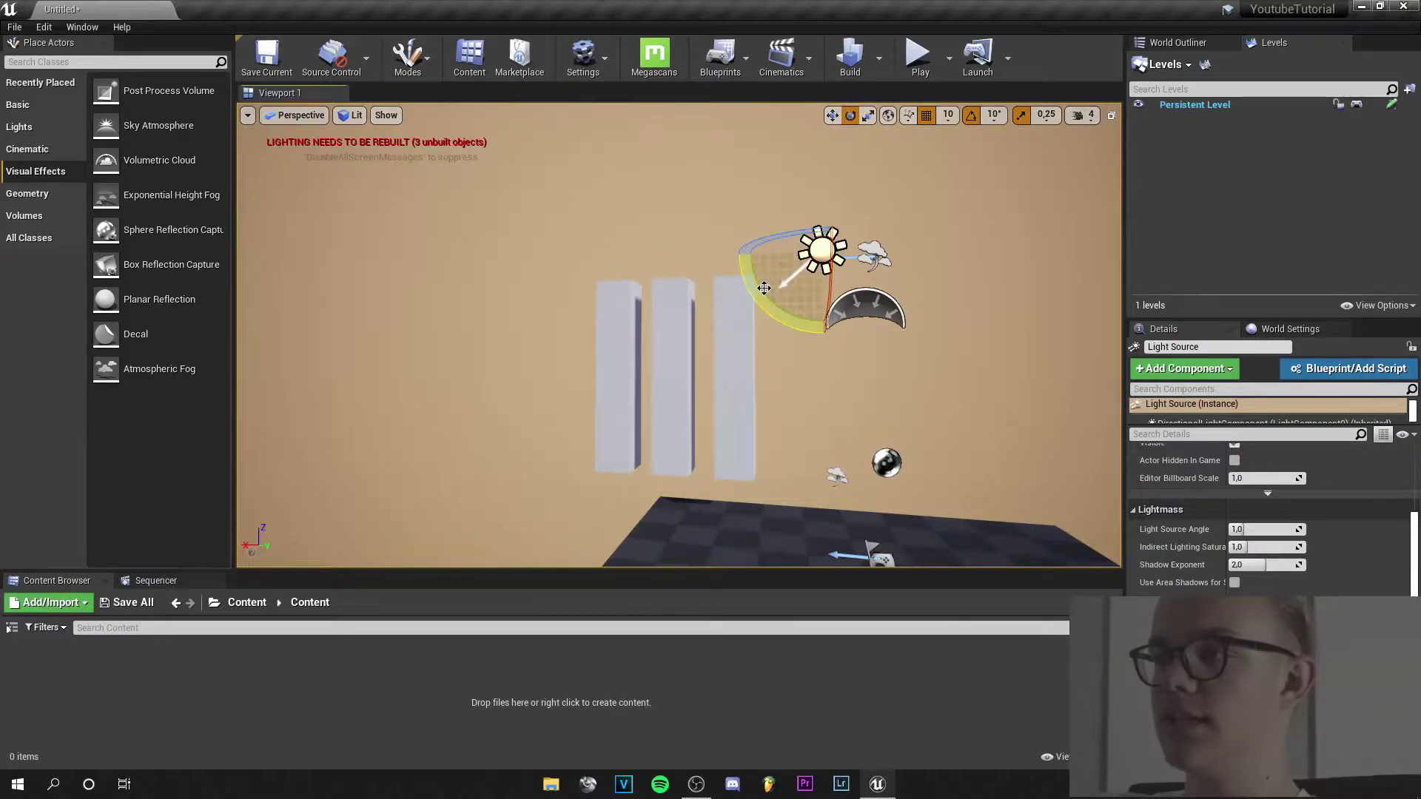
drag(769, 239, 770, 341)
Set the Light Source's light shaft Occlusion Mask Darkness to 0.085714 while viewing the pillars against the sun
right_drag(615, 396, 877, 257)
key(s)
key(w)
key(s)
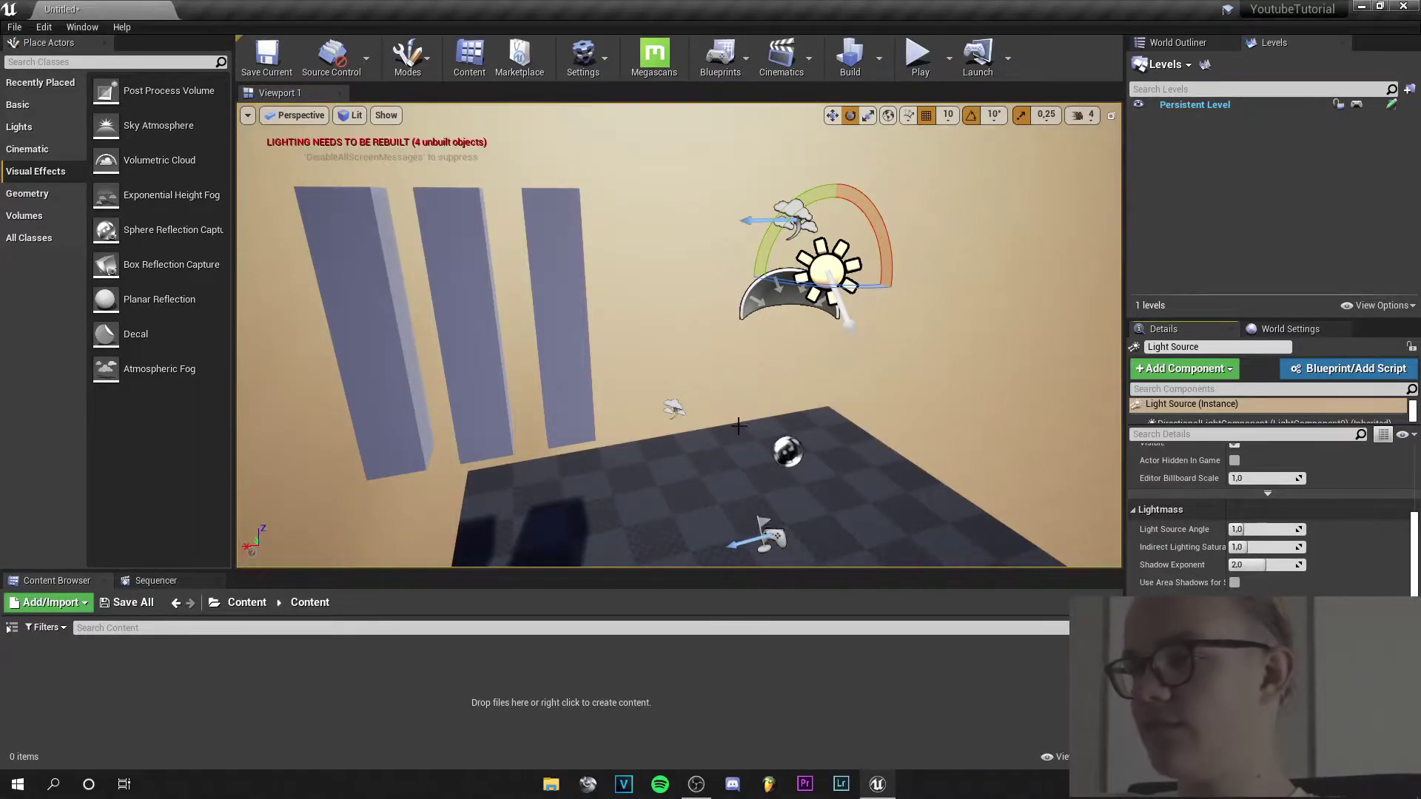
right_drag(738, 426, 540, 474)
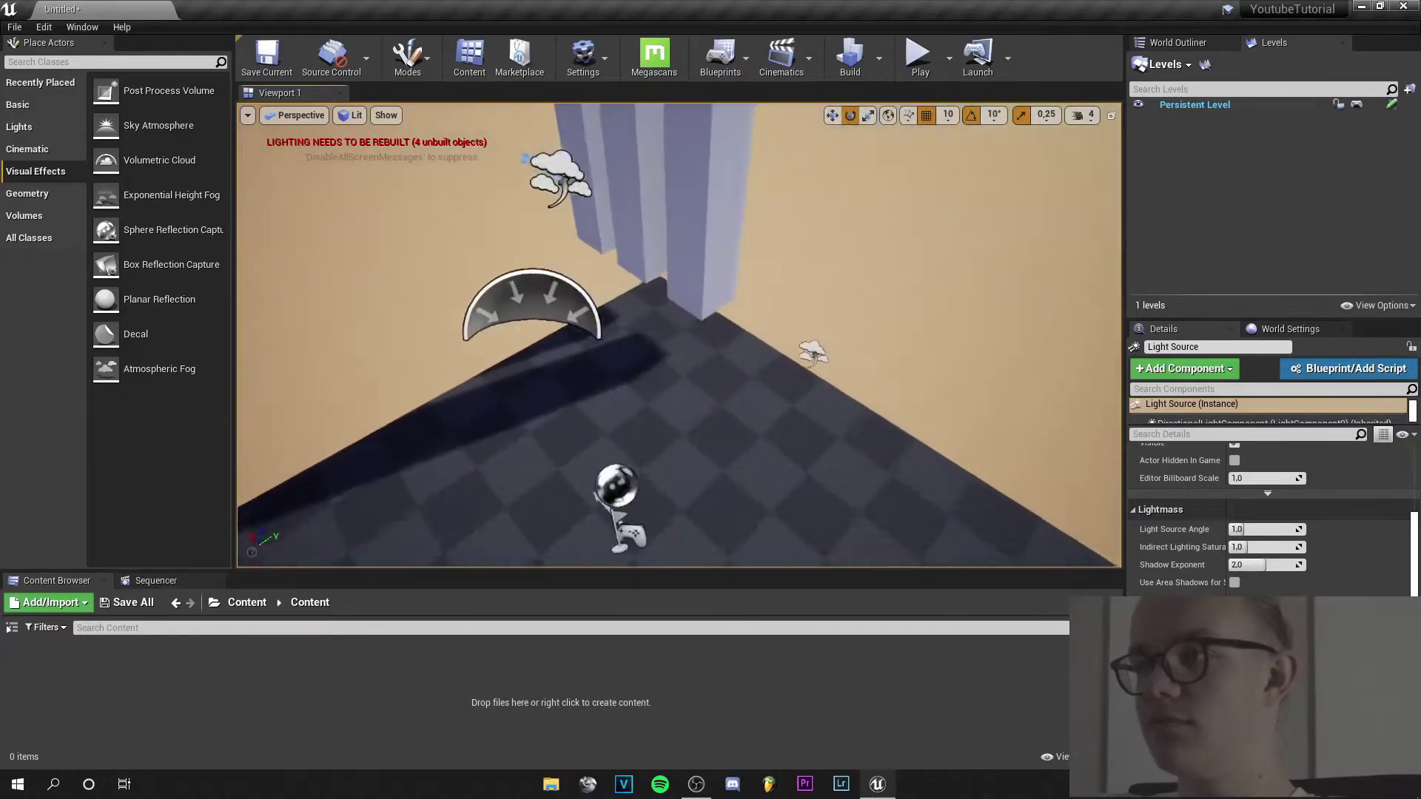
right_drag(651, 481, 603, 423)
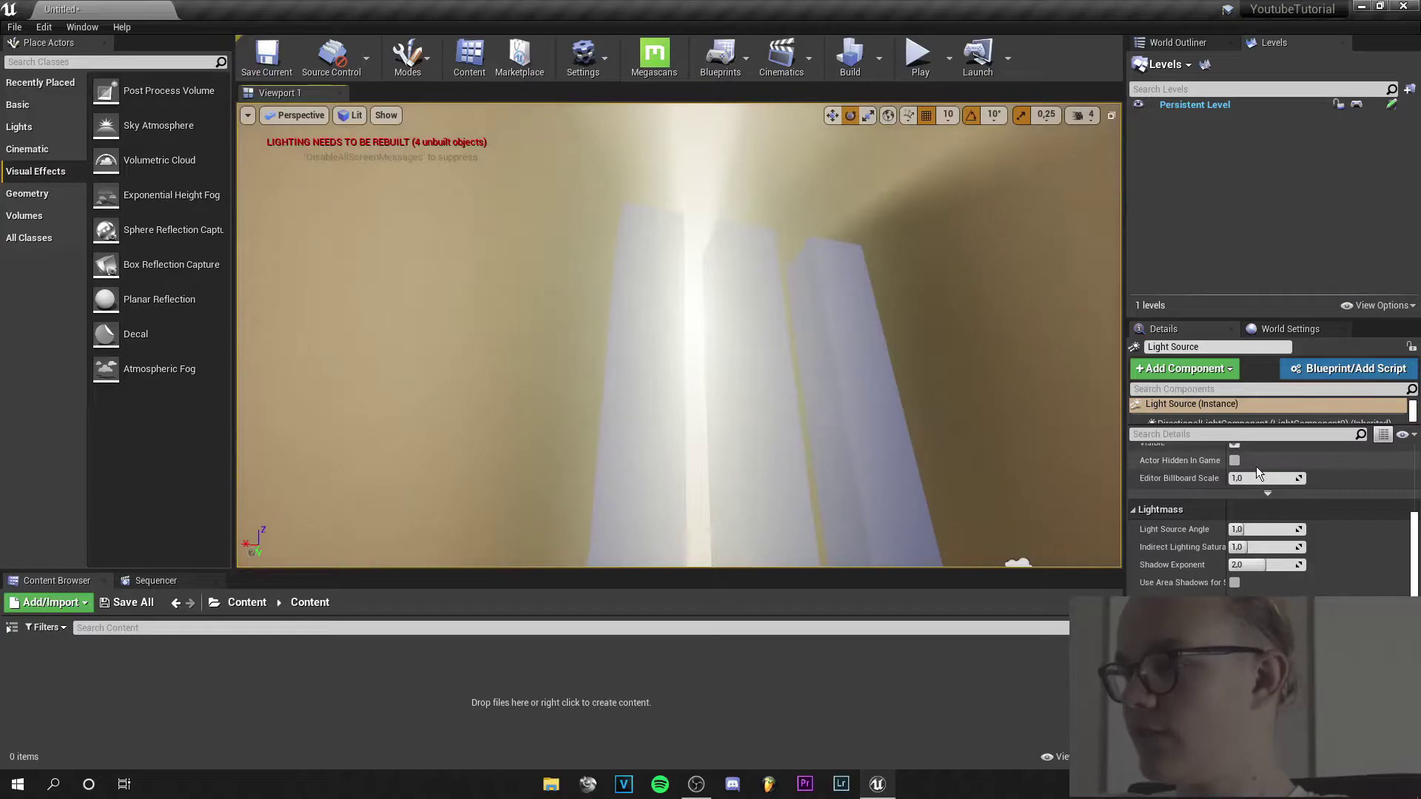
scroll(1199, 542, down, 5)
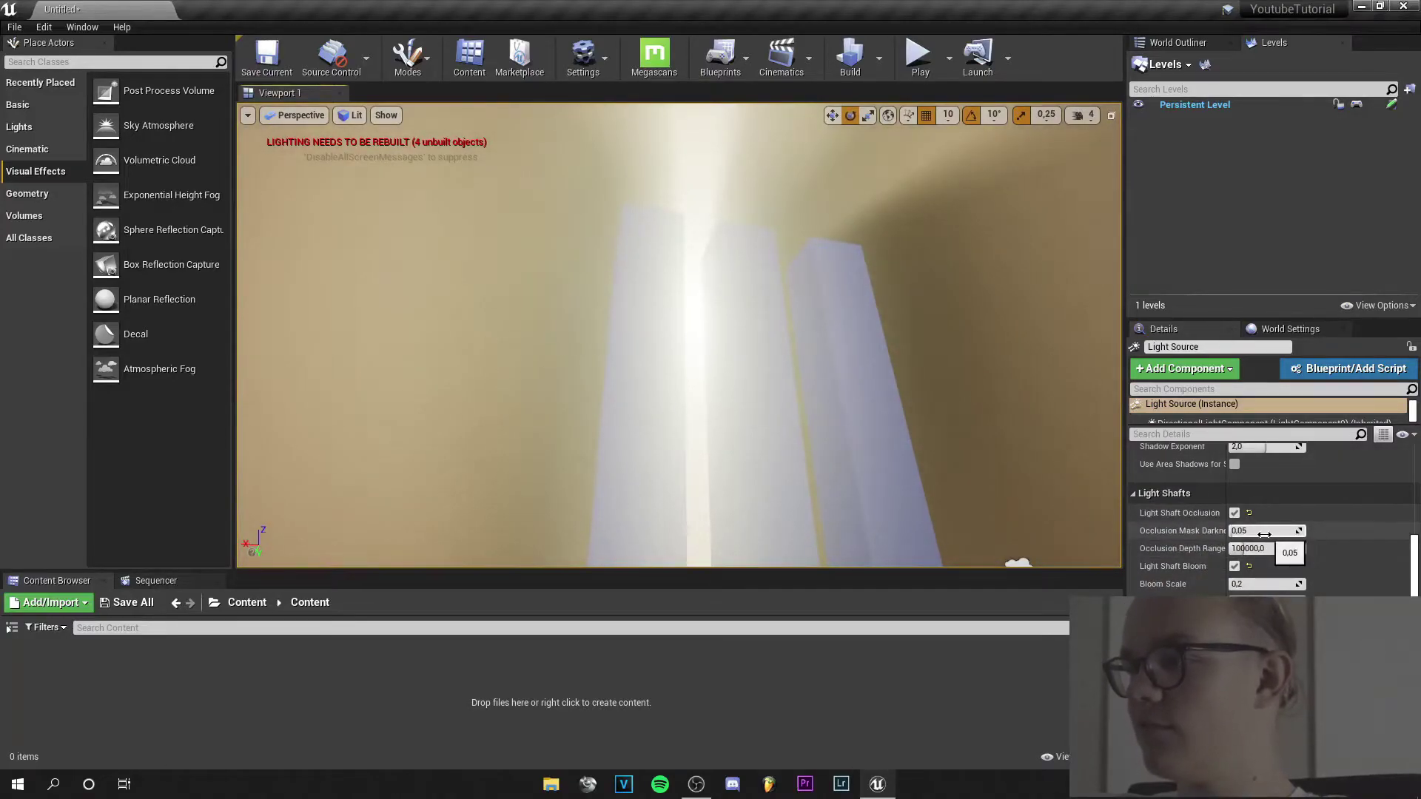
drag(1264, 535, 1232, 531)
mouse_move(815, 393)
right_down()
mouse_move(888, 393)
mouse_move(836, 389)
right_up()
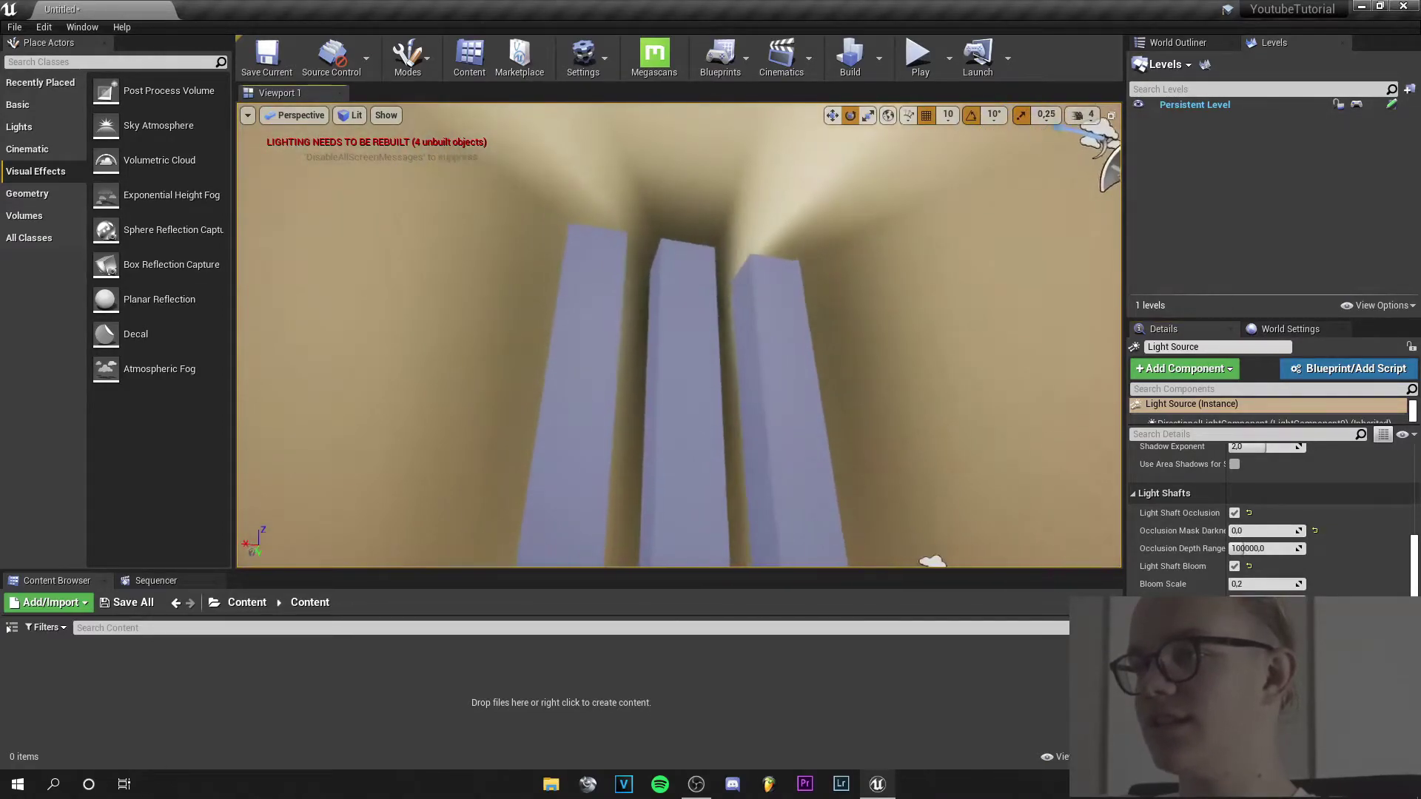
drag(1243, 531, 1255, 531)
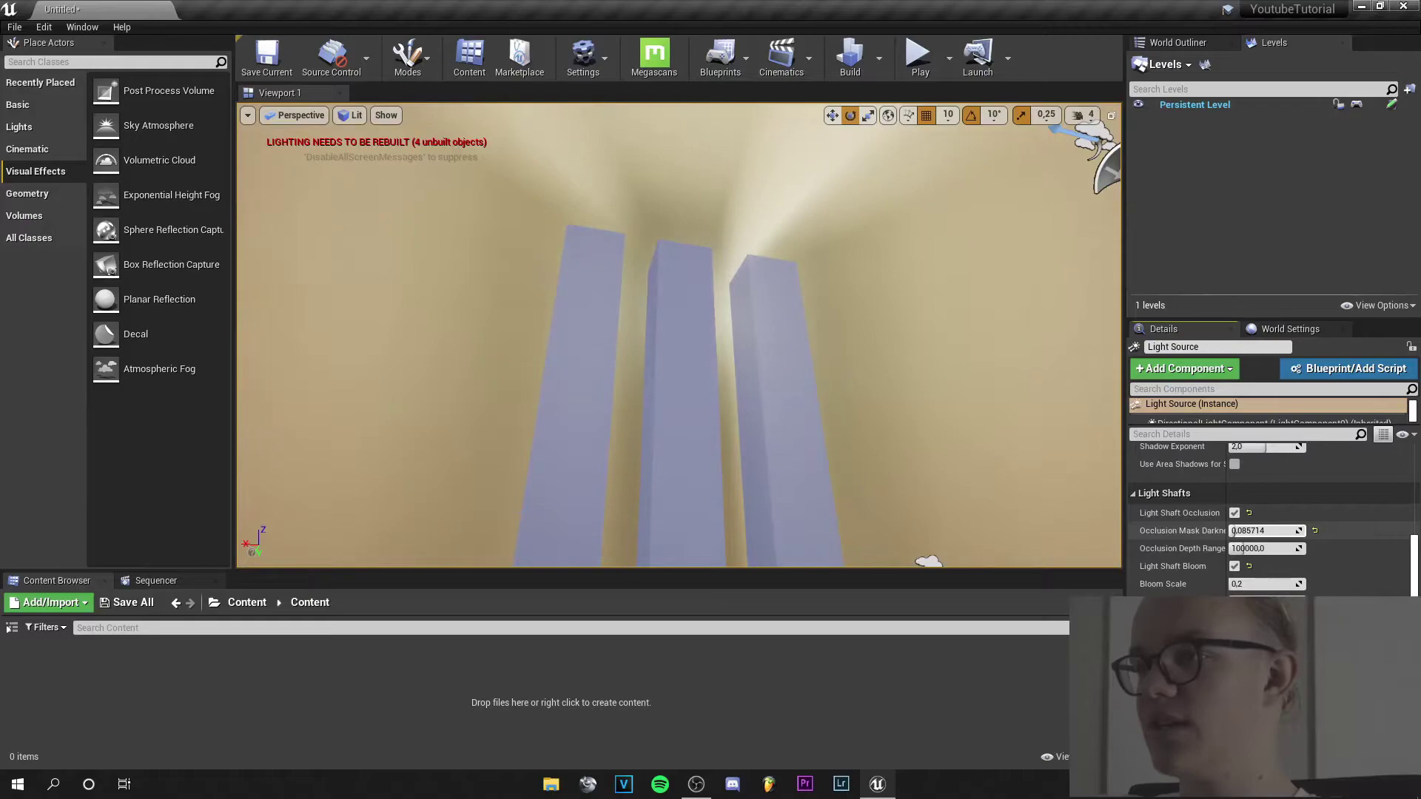
right_drag(873, 392, 857, 388)
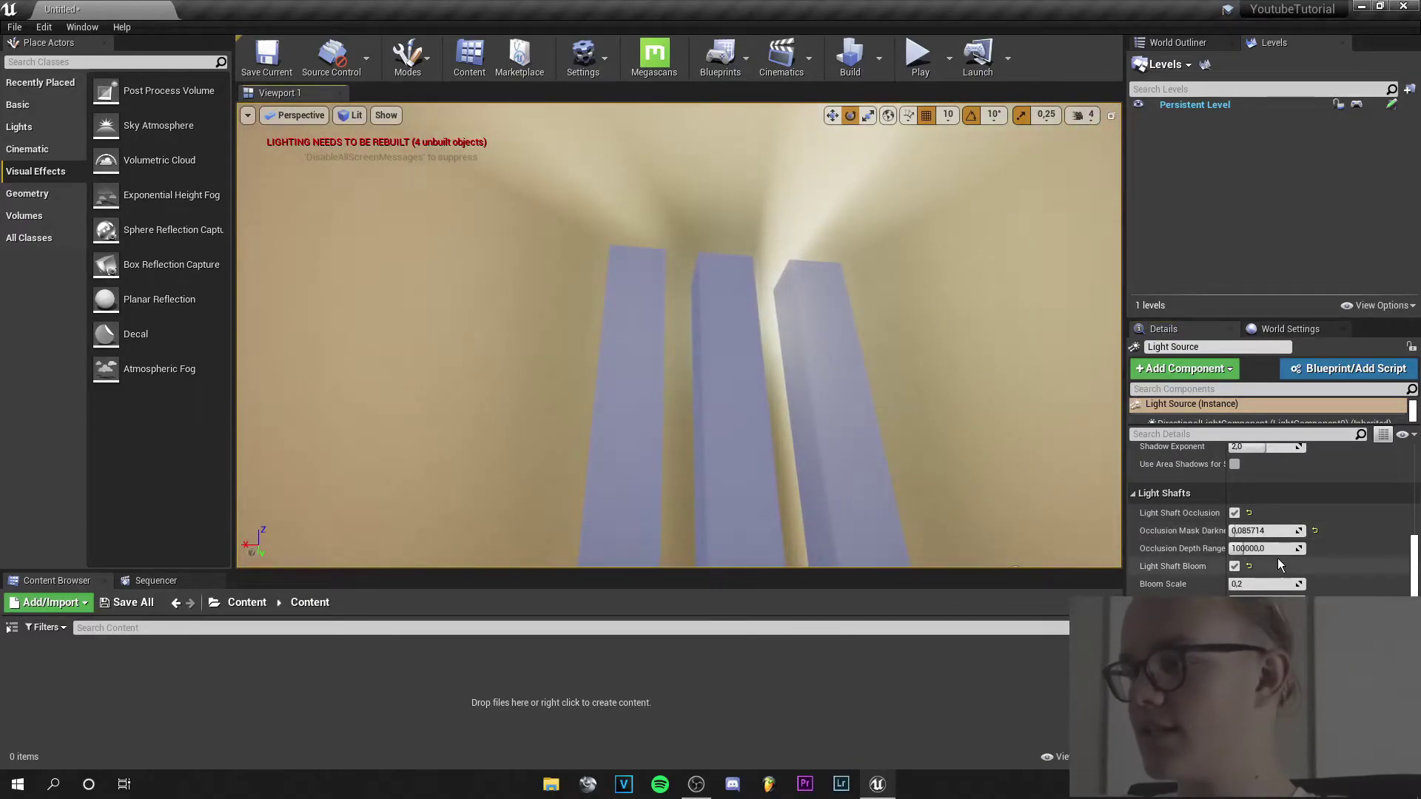
Raise the Light Source's light shaft Bloom Scale to 9.428572
drag(1260, 586, 1301, 584)
mouse_move(1018, 441)
right_down()
mouse_move(1053, 437)
mouse_move(1006, 441)
right_up()
right_drag(819, 339, 761, 344)
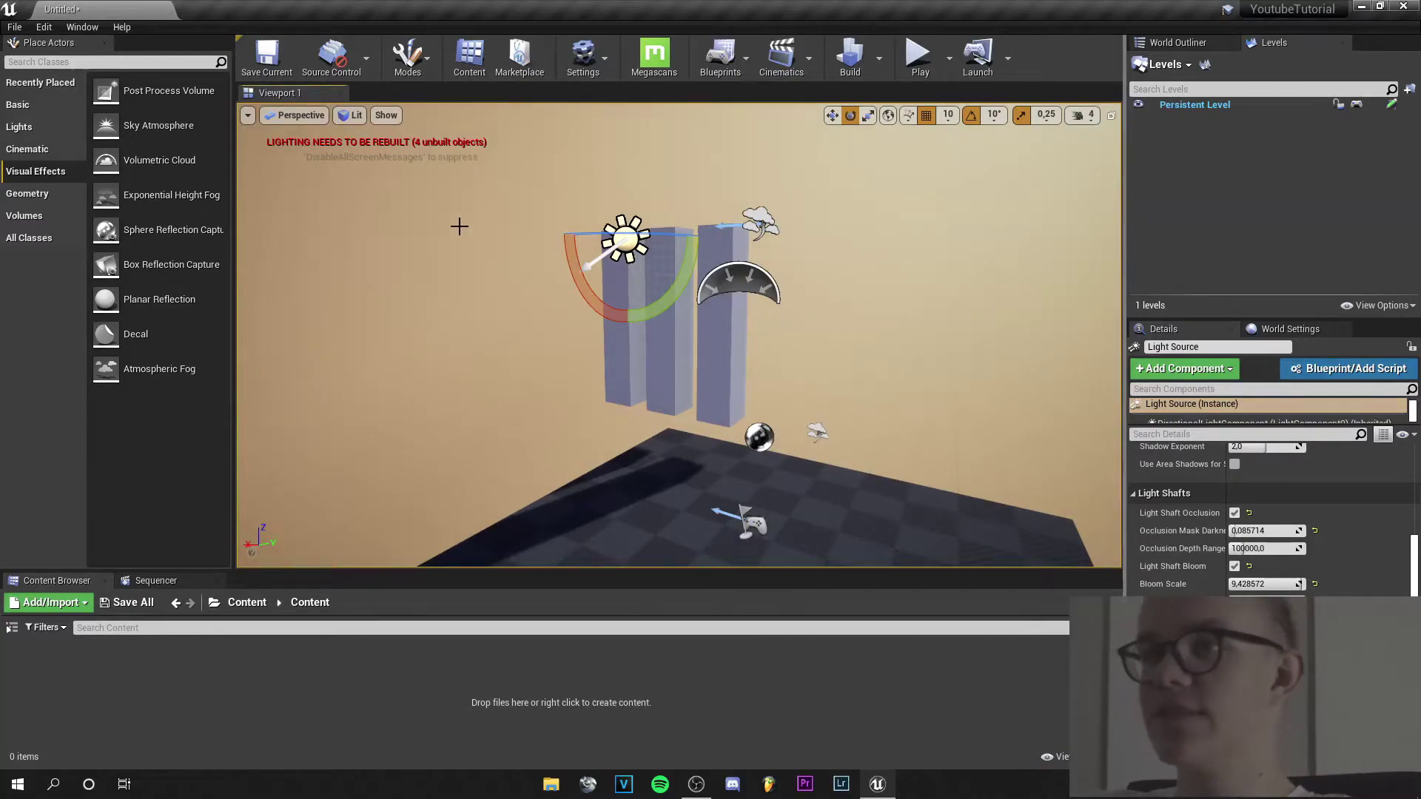
Select the Exponential Height Fog and set its Fog Density to 0.029524 and Fog Height Falloff to 0.70541
click(817, 433)
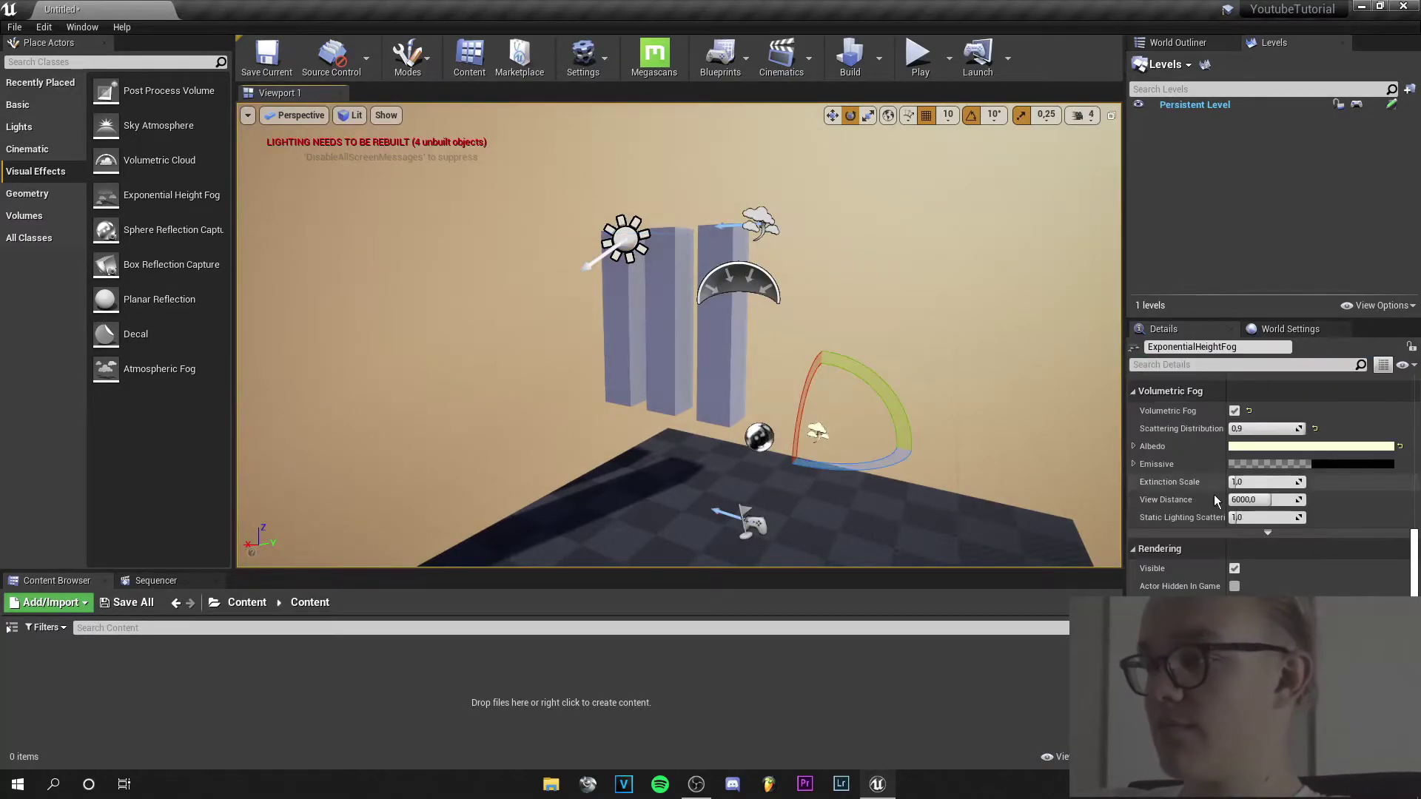
scroll(1245, 469, down, 5)
scroll(1193, 446, up, 10)
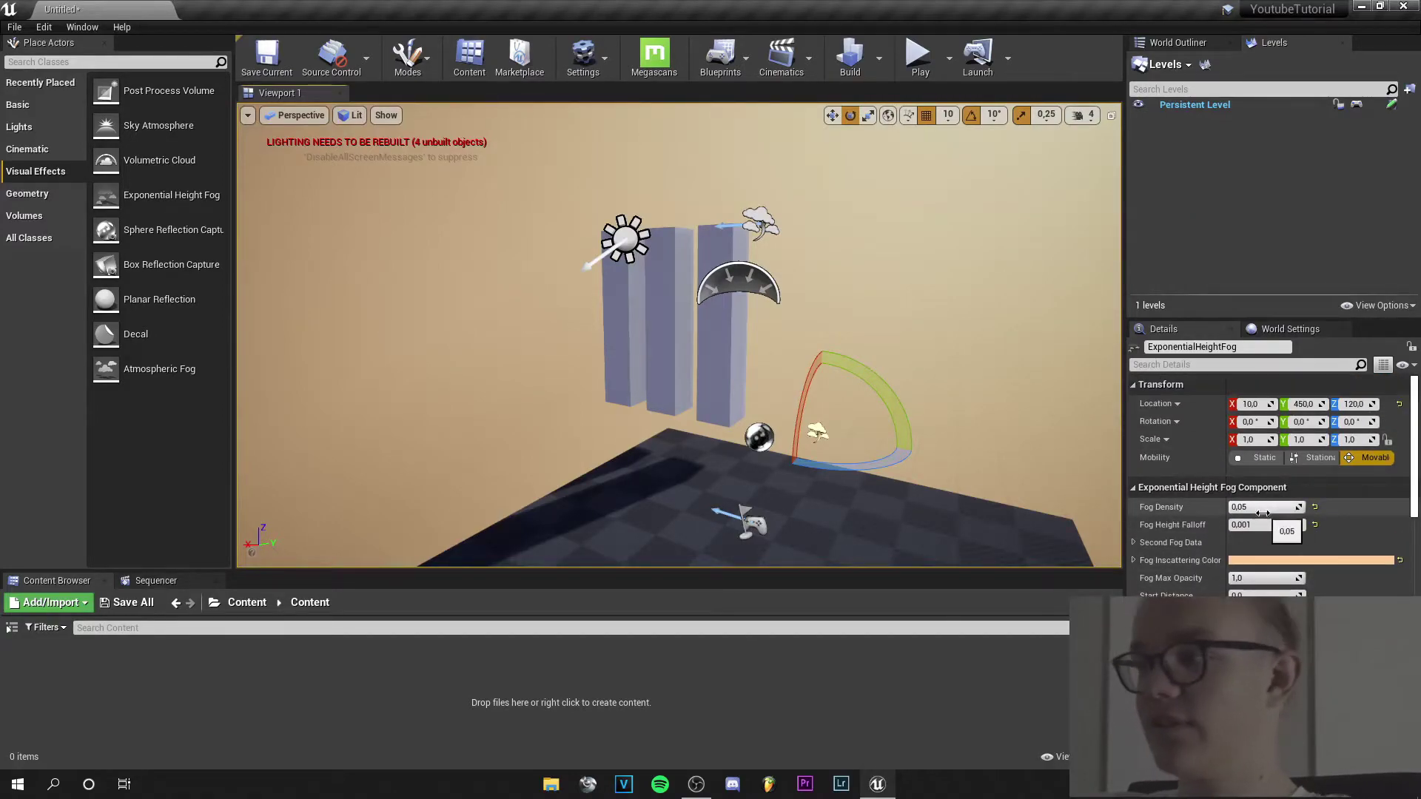
drag(1300, 508, 1286, 508)
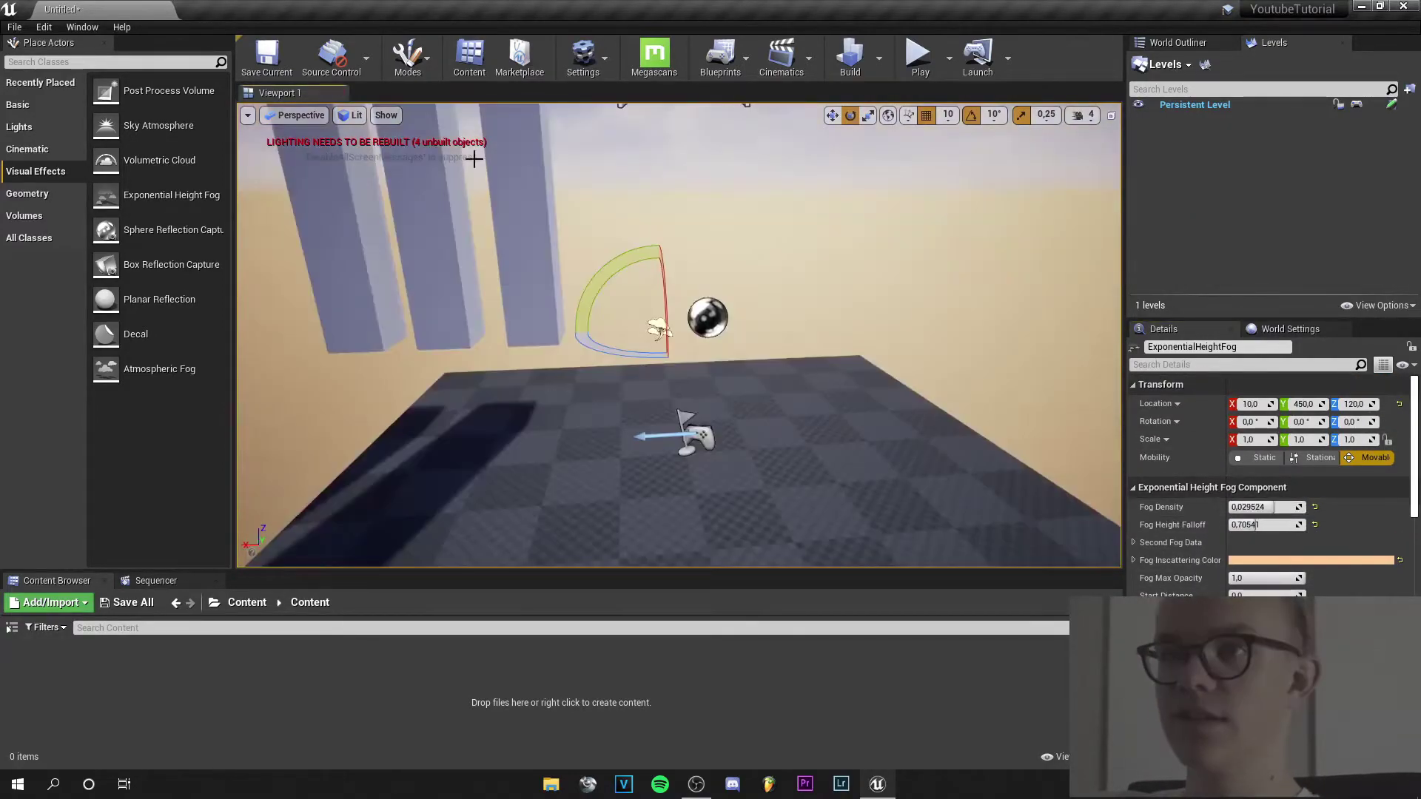
Try an Atmospheric Fog actor on the floor with a Sun Multiplier of 1.401914
drag(168, 373, 727, 435)
right_drag(727, 436, 773, 433)
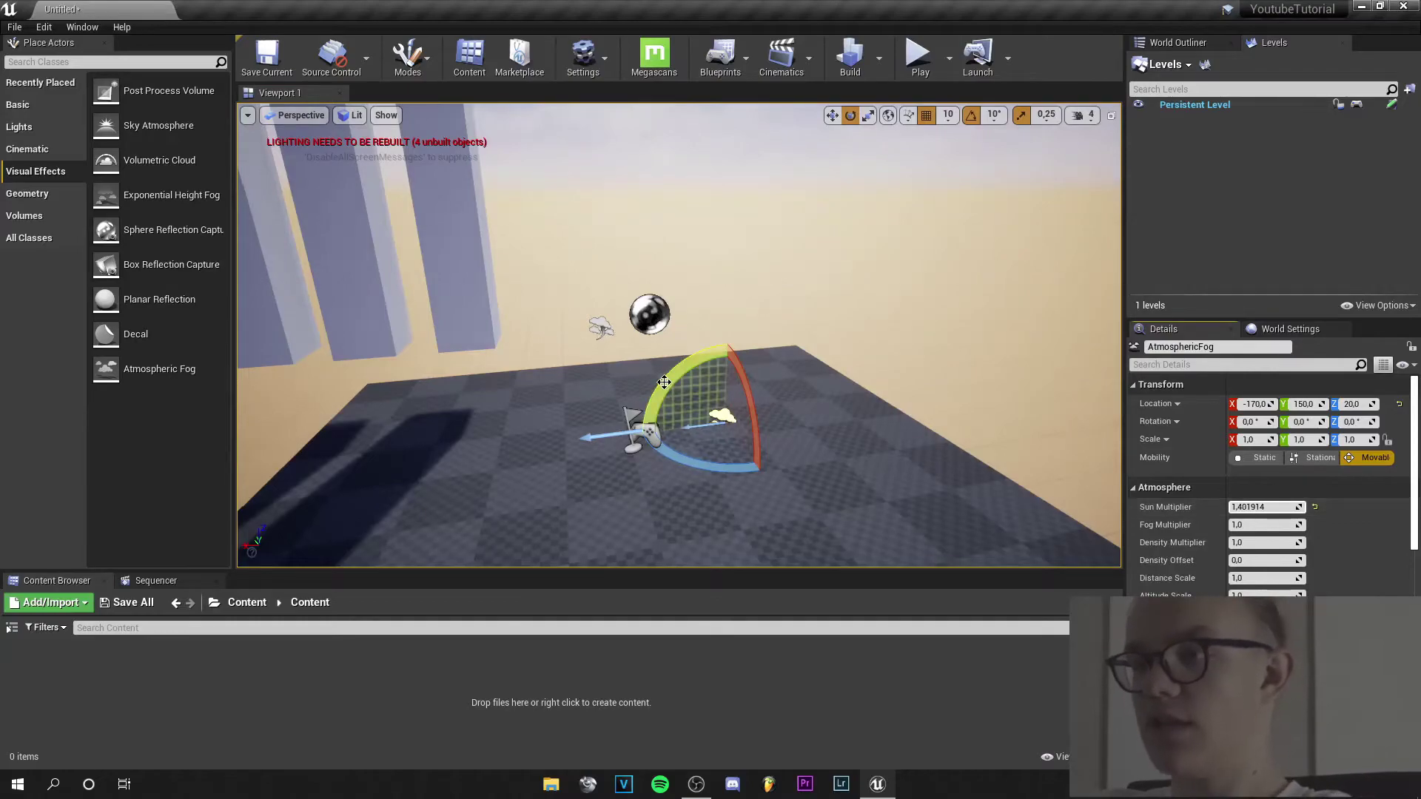
click(588, 318)
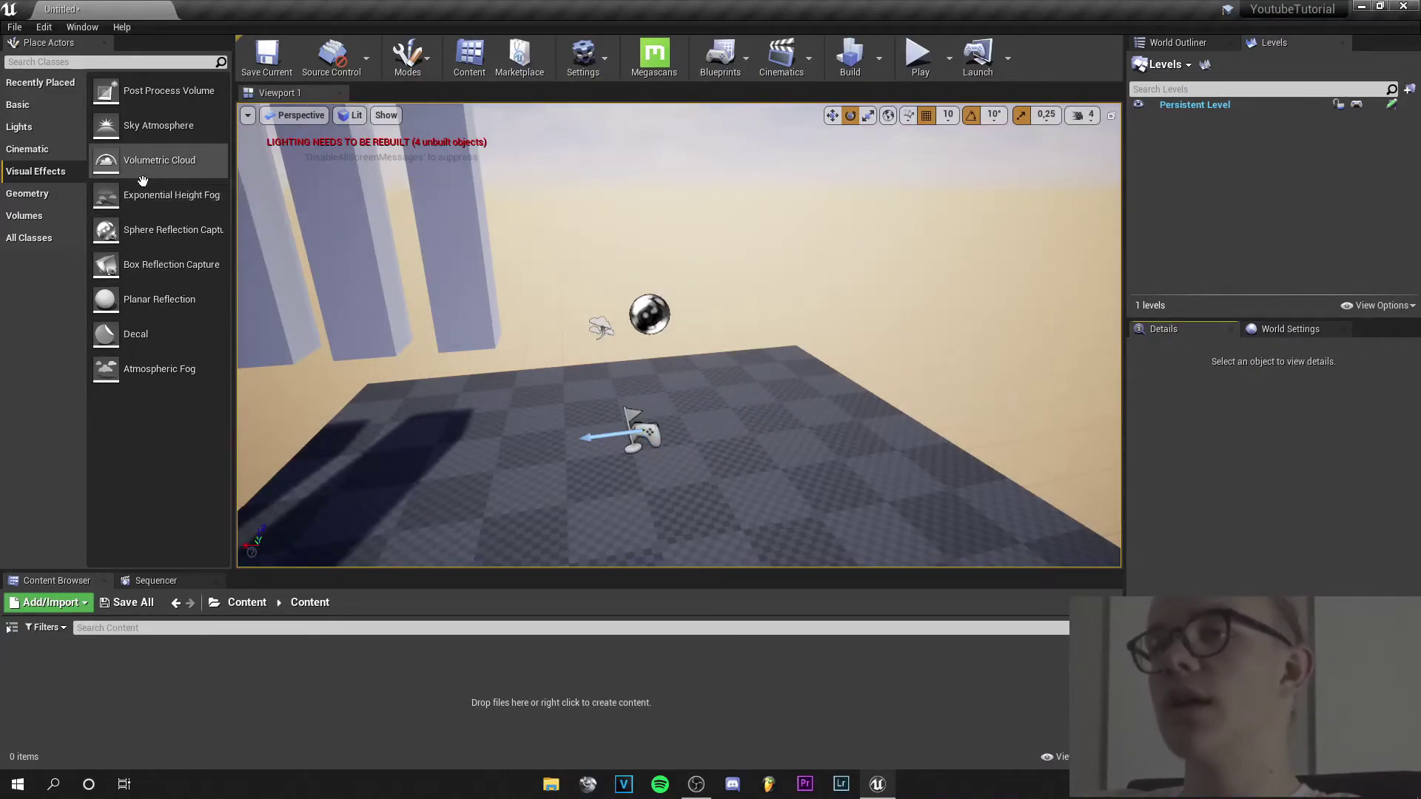
Add a Volumetric Cloud actor above the floor and set its Layer Bottom Altitude to 0.0
drag(747, 419, 749, 420)
right_drag(749, 419, 732, 282)
mouse_move(740, 363)
right_down()
mouse_move(740, 451)
mouse_move(740, 385)
right_up()
drag(1258, 507, 1228, 507)
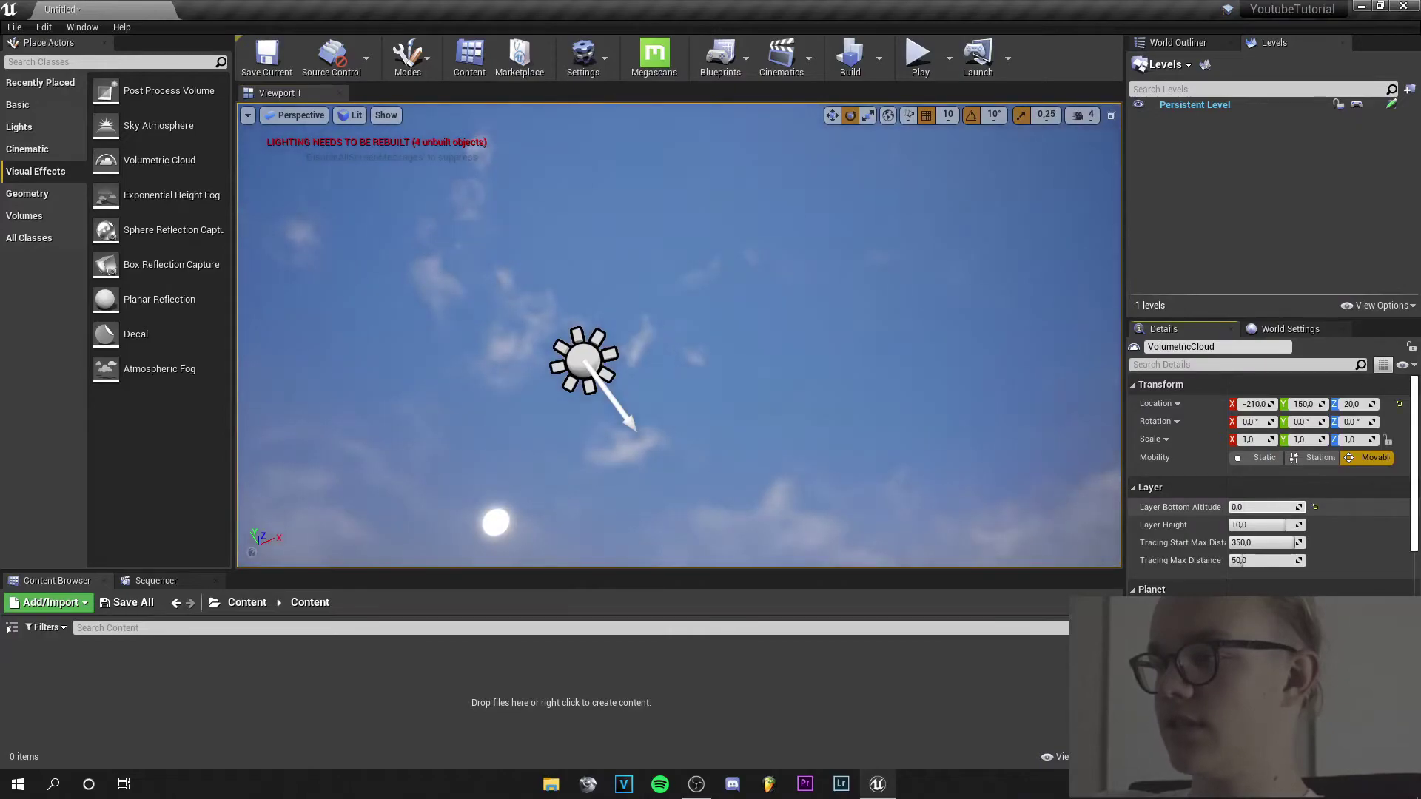
Reduce the Volumetric Cloud's Layer Height to about 3.52
right_drag(907, 423, 947, 474)
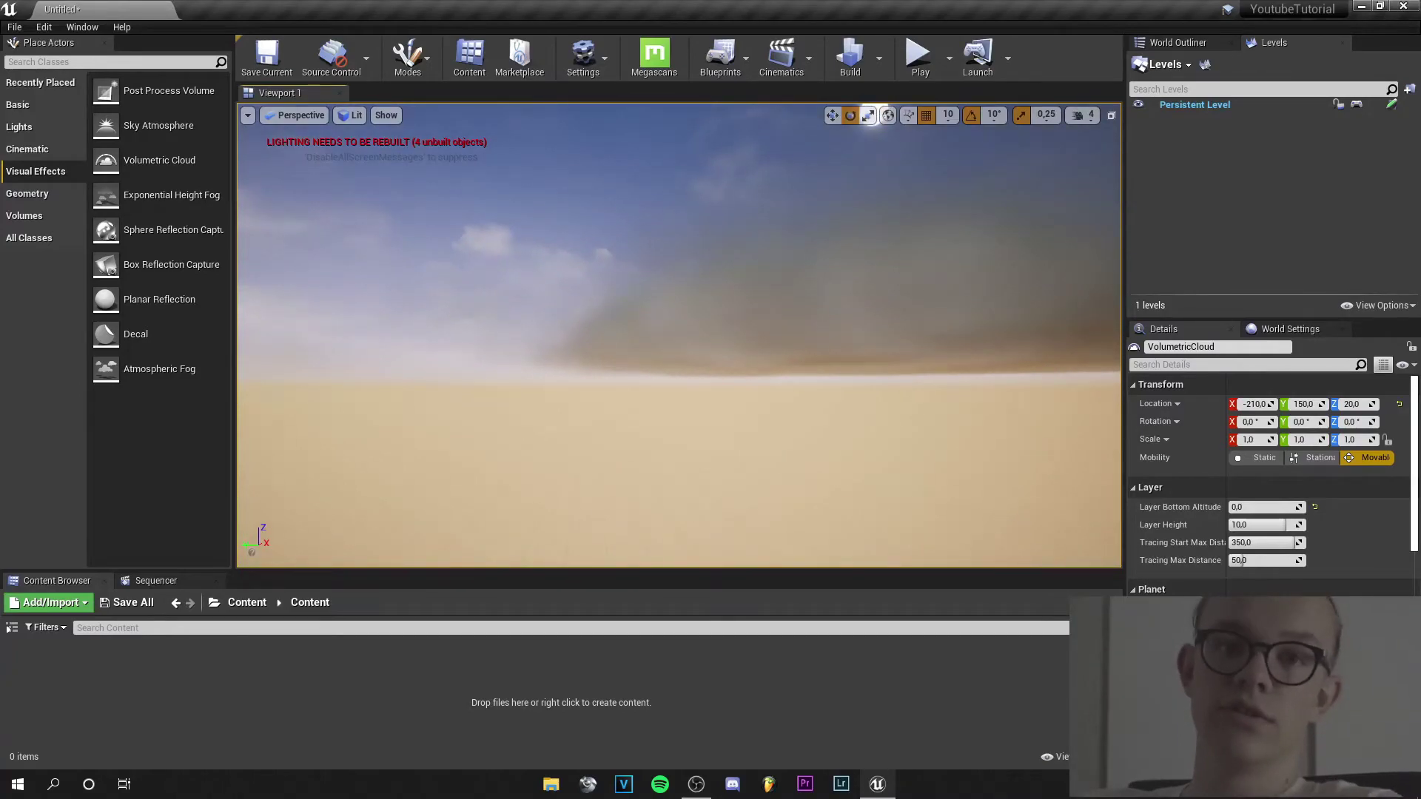
right_drag(708, 307, 814, 355)
drag(1281, 524, 1229, 525)
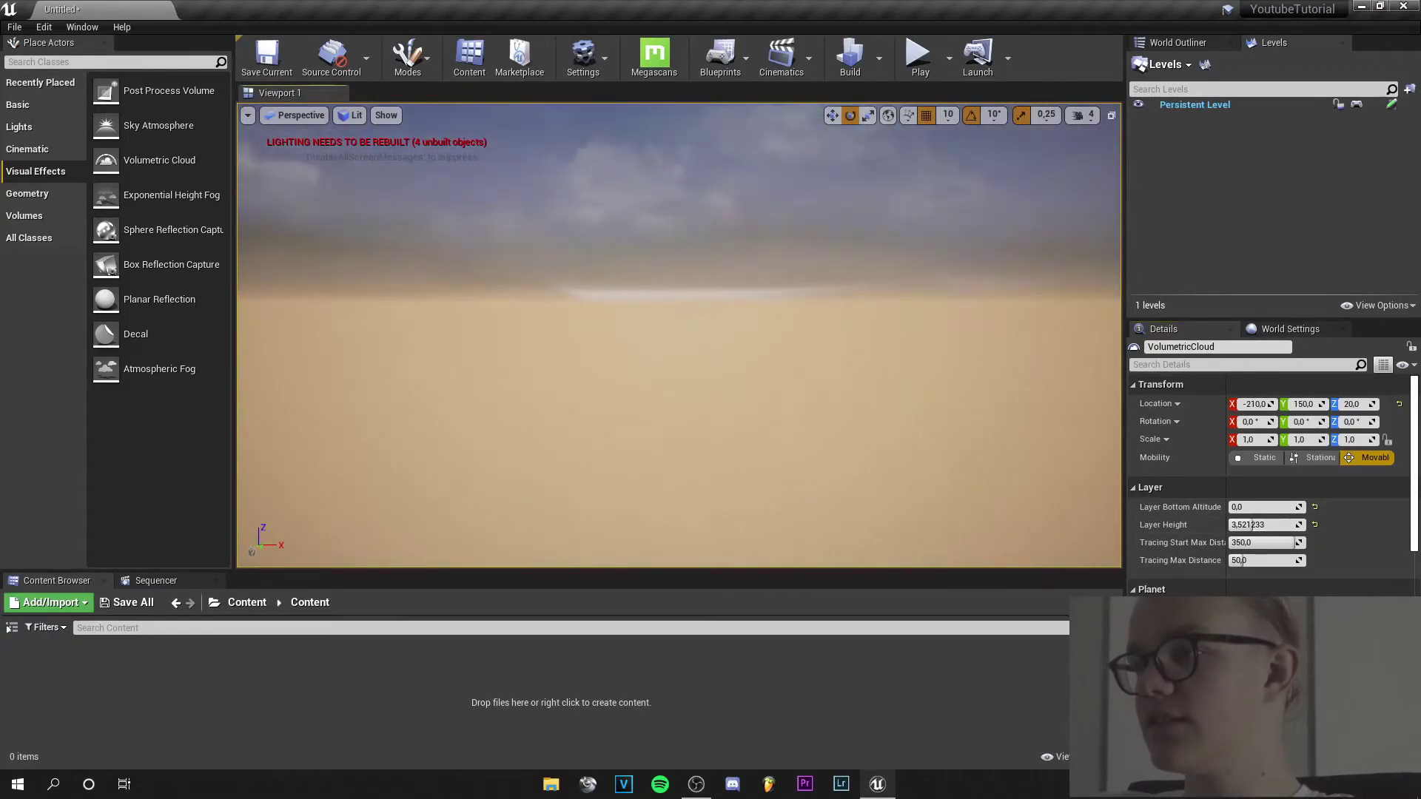
right_drag(666, 414, 735, 283)
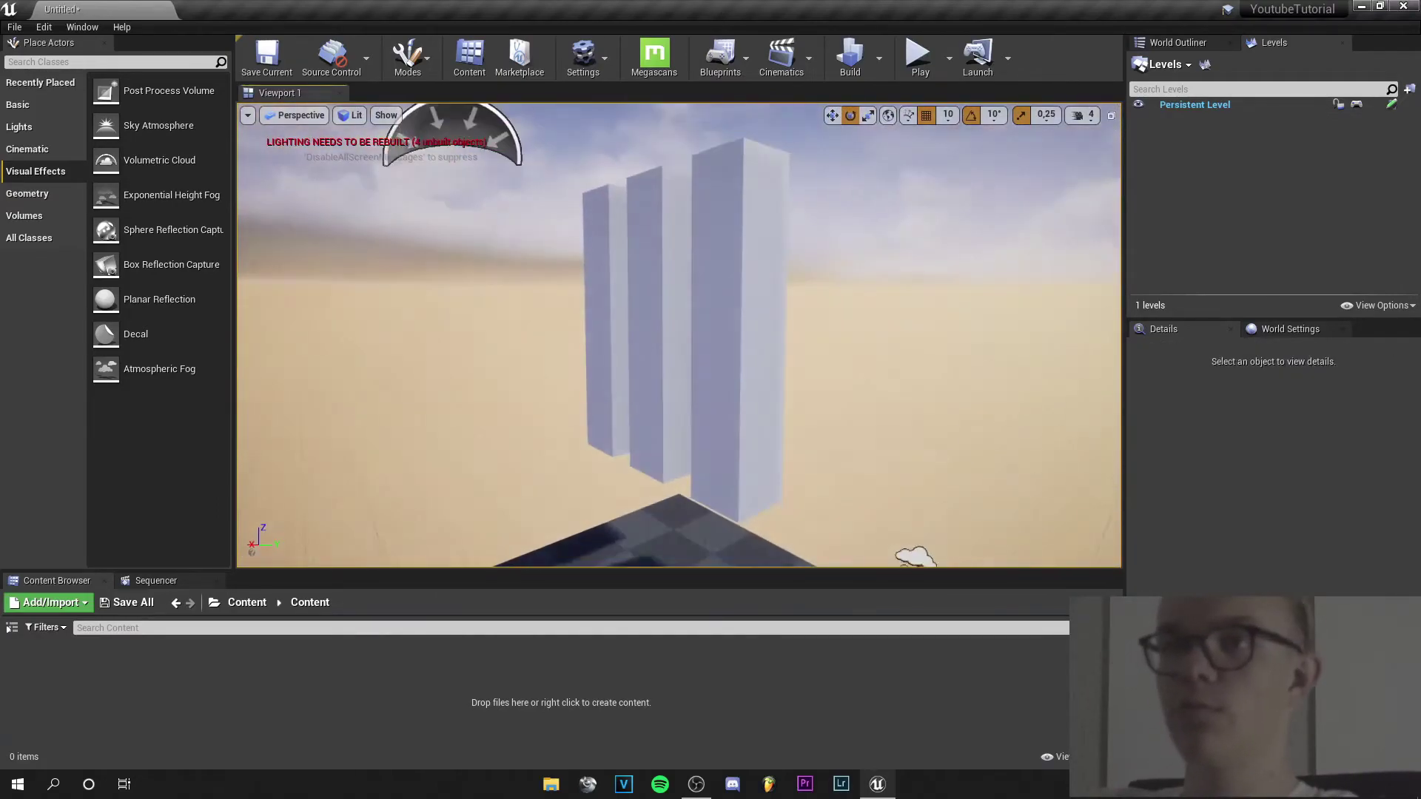
right_drag(646, 380, 651, 373)
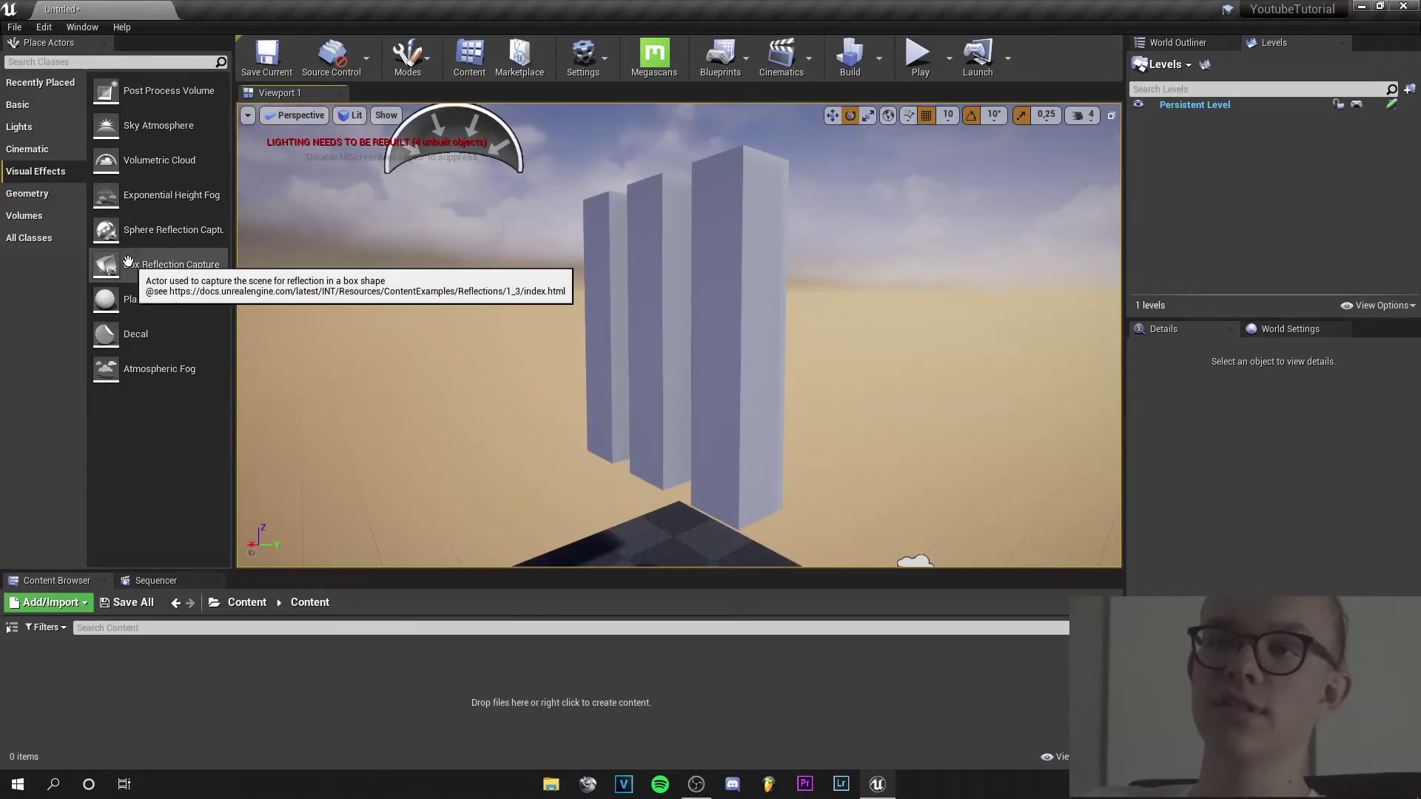
Add a Box Reflection Capture and a Post Process Volume to the scene near the pillars
drag(128, 262, 710, 330)
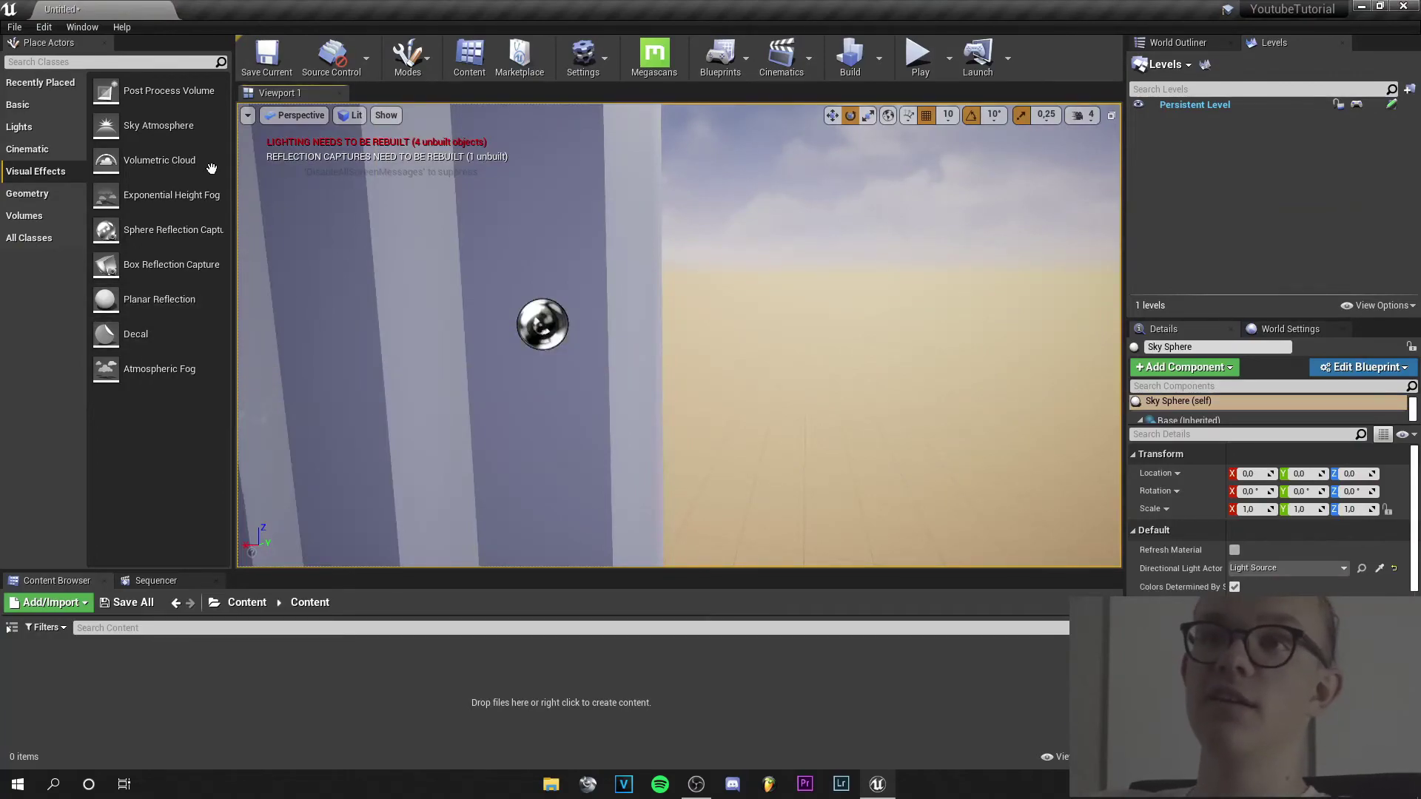
drag(172, 88, 598, 404)
right_drag(598, 404, 547, 385)
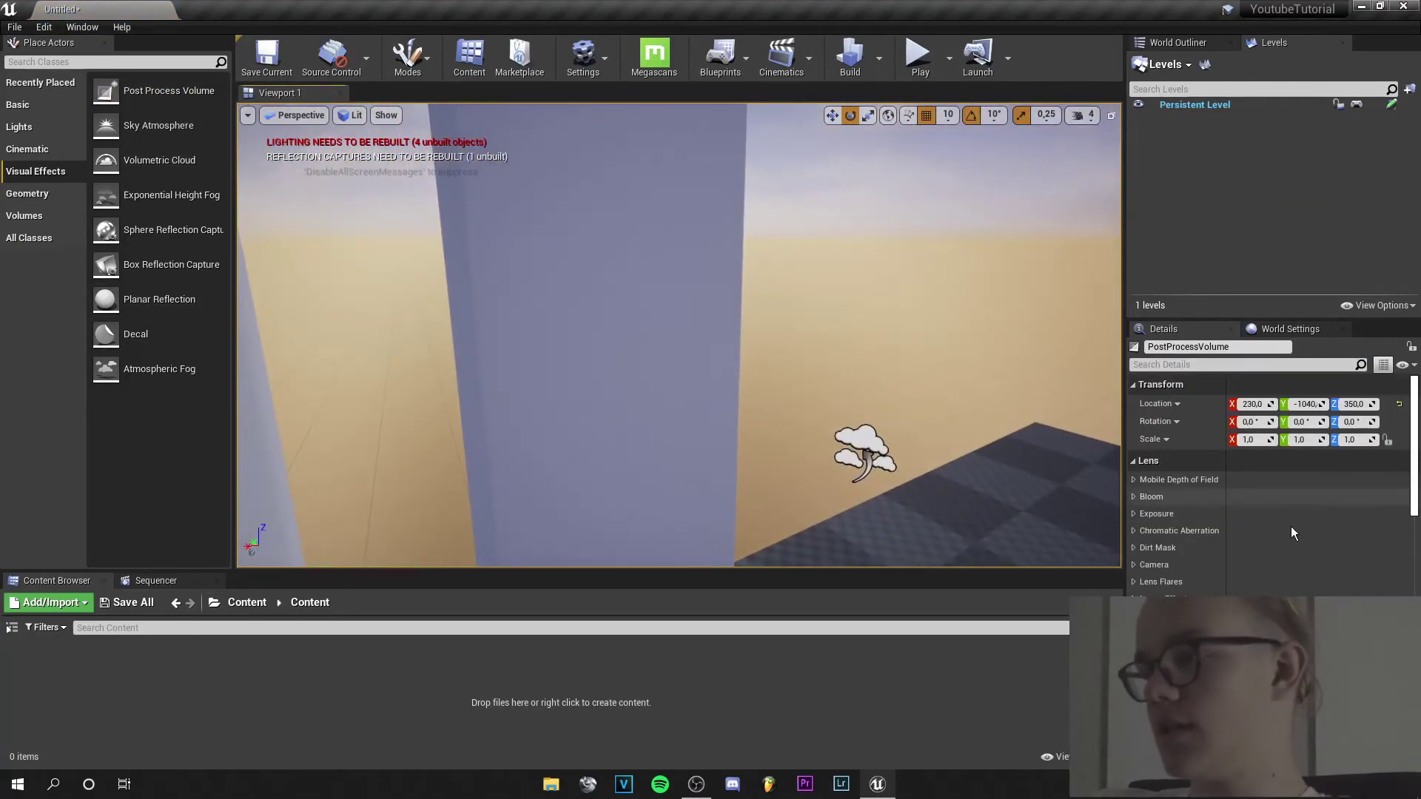
Look over the Post Process Volume's Bloom settings and view the pillars and clouds from farther back
click(1135, 497)
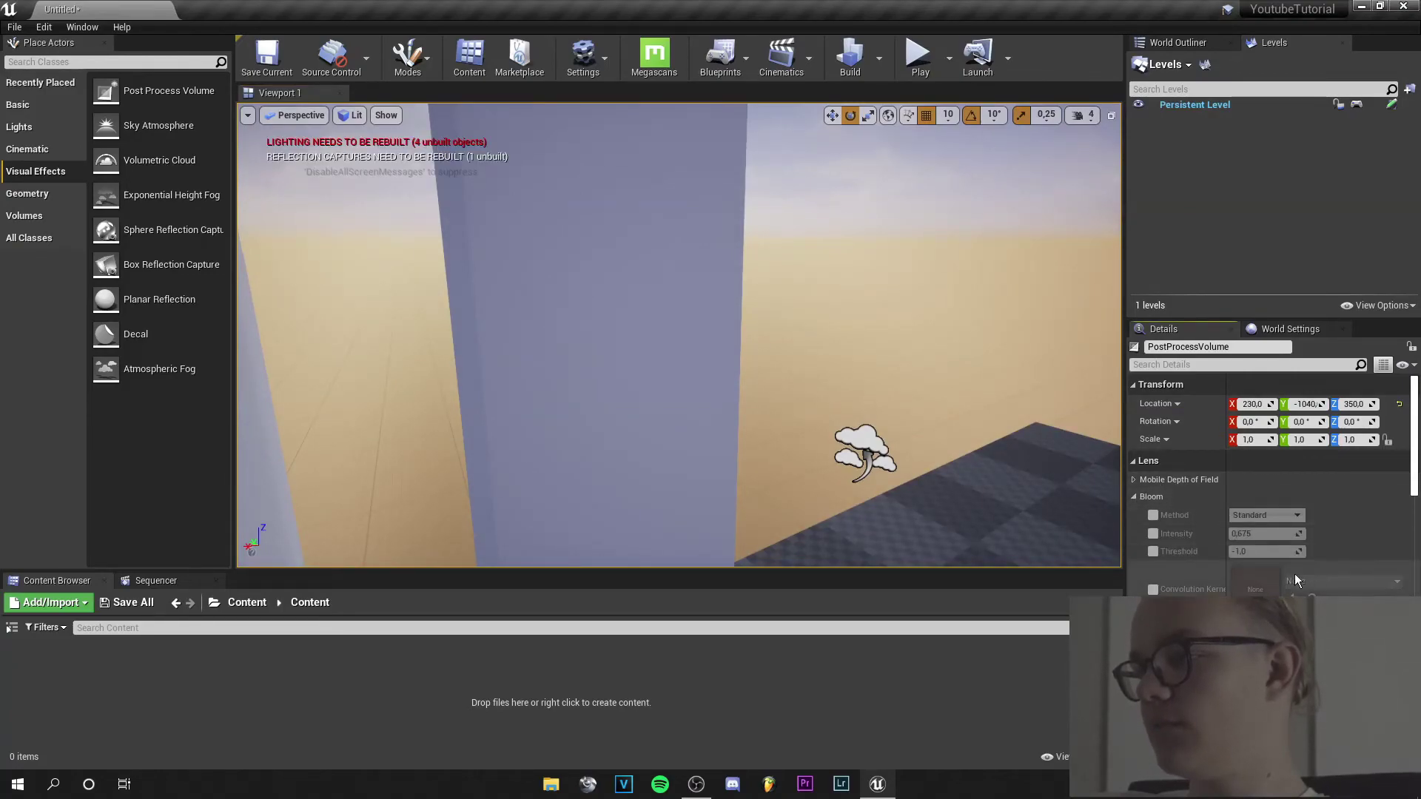
click(1135, 498)
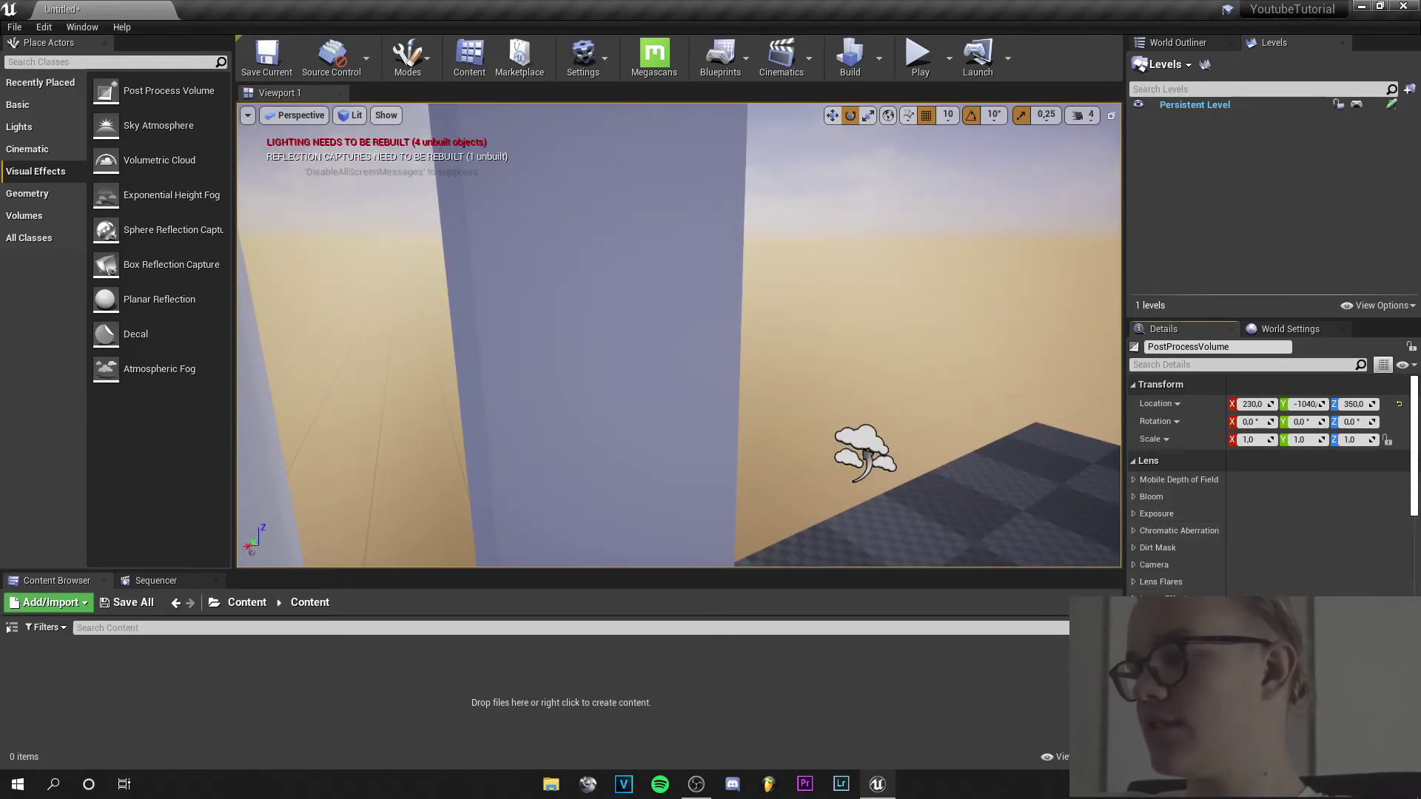
key(s)
right_drag(704, 341, 688, 289)
key(d)
key(s)
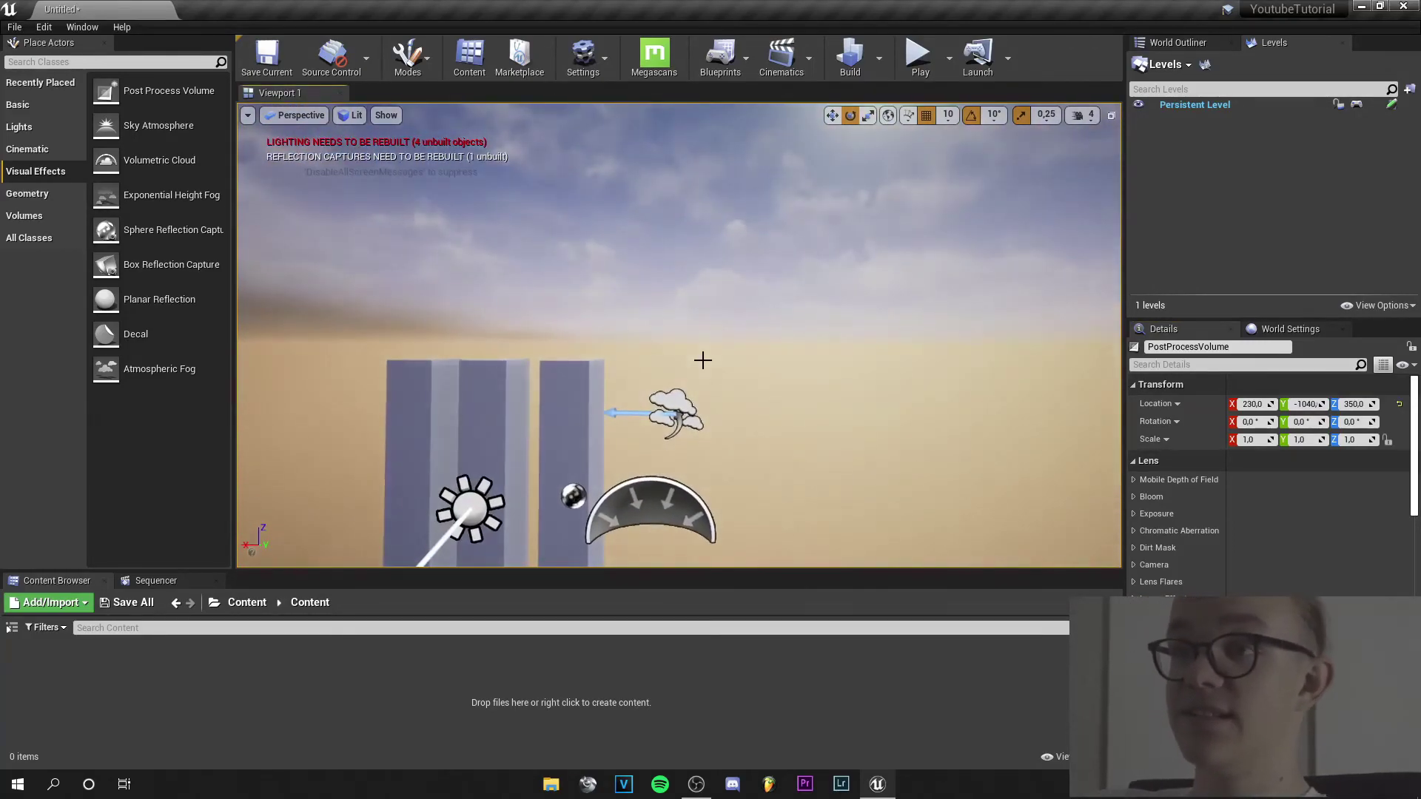